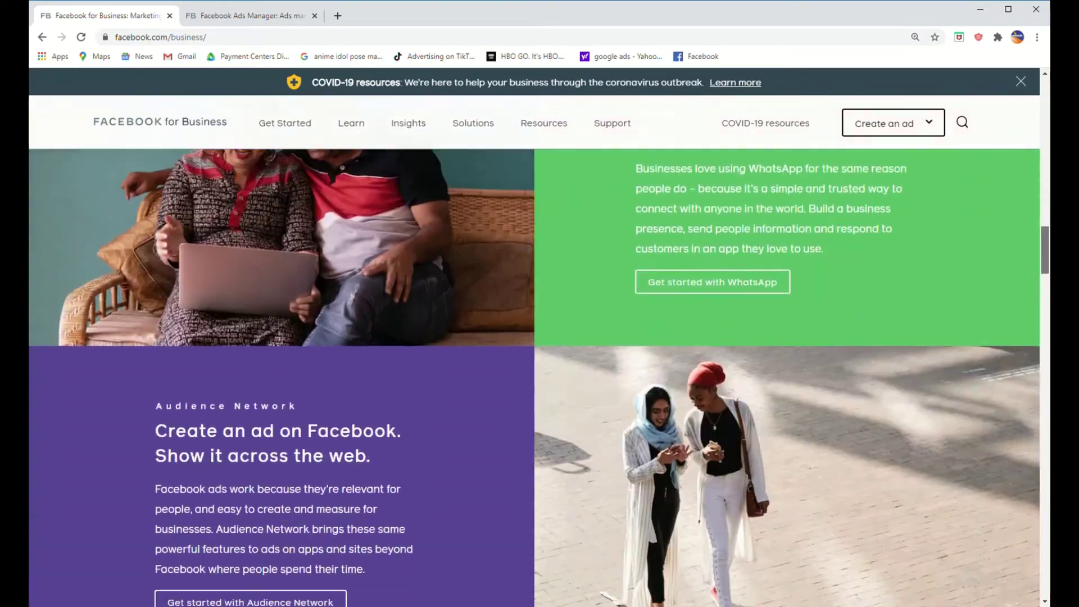
# Step: Go from the Facebook for Business page to Ads Manager's new-campaign page
pyautogui.scroll(-20, 539, 377)
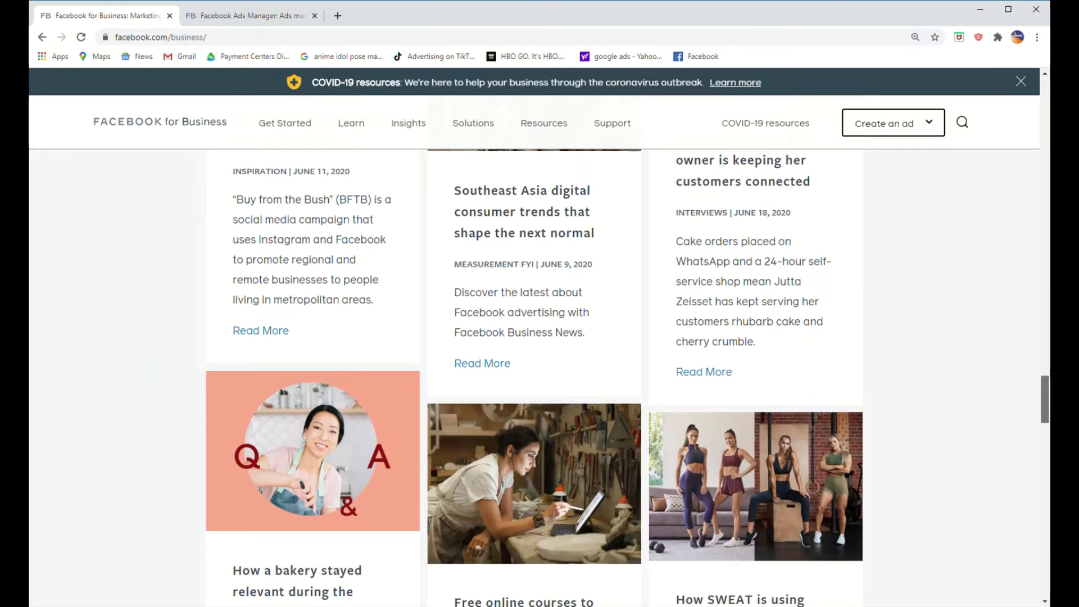
pyautogui.scroll(-15, 1039, 457)
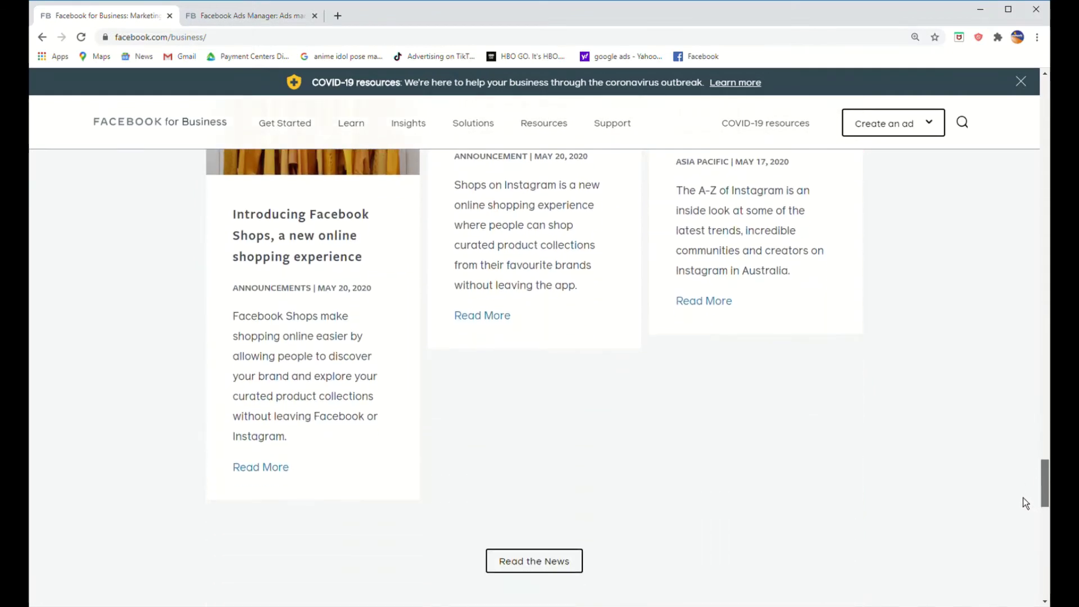
pyautogui.moveTo(1023, 498); pyautogui.dragTo(1019, 541)
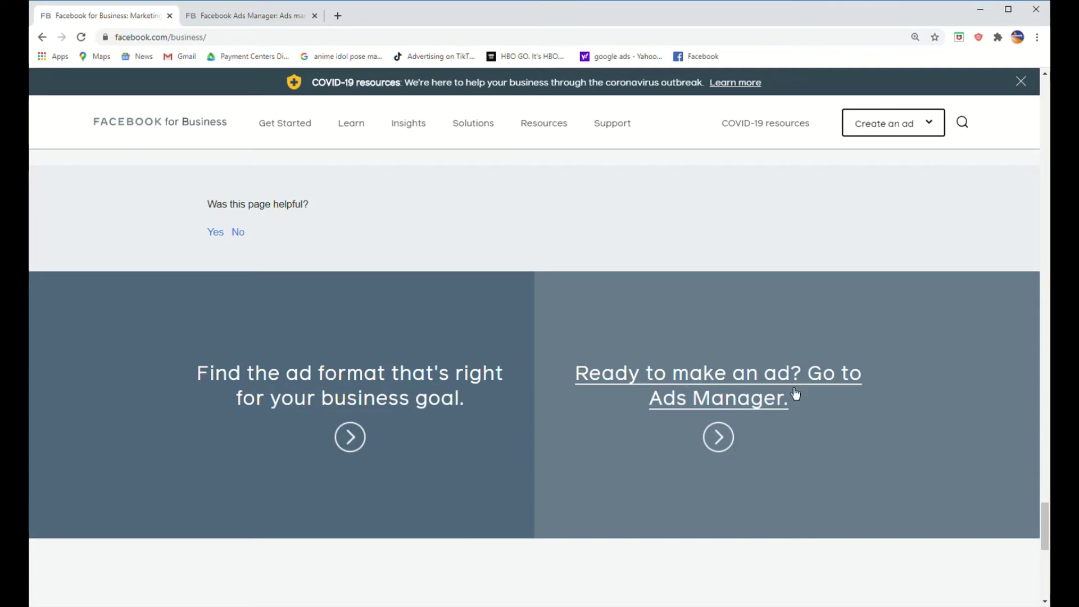
pyautogui.click(722, 439)
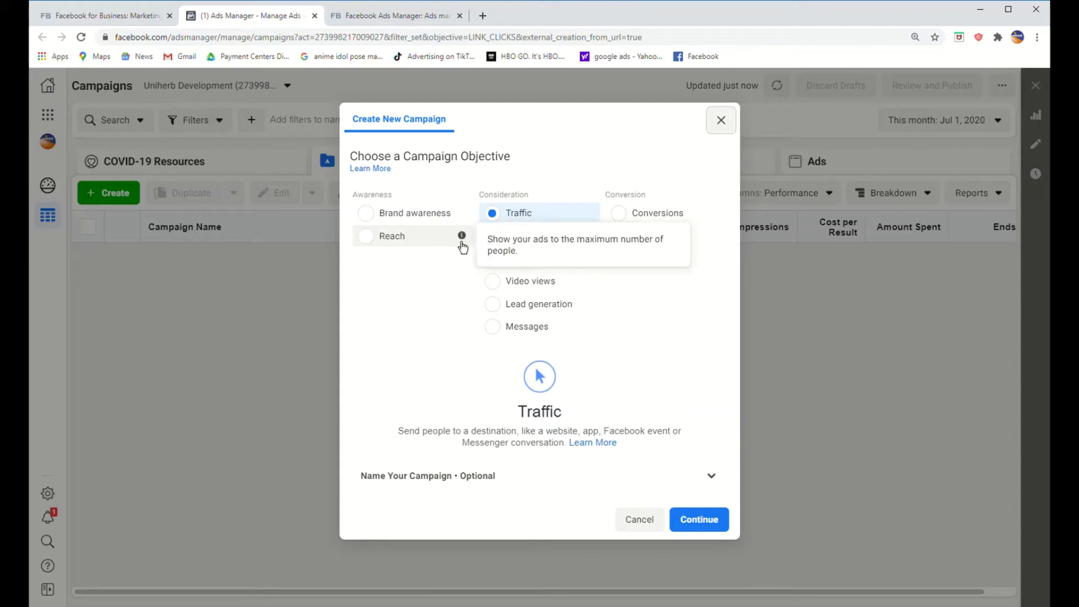
# Step: Read each campaign objective's description, leaving Traffic as the selected objective
pyautogui.moveTo(595, 245)
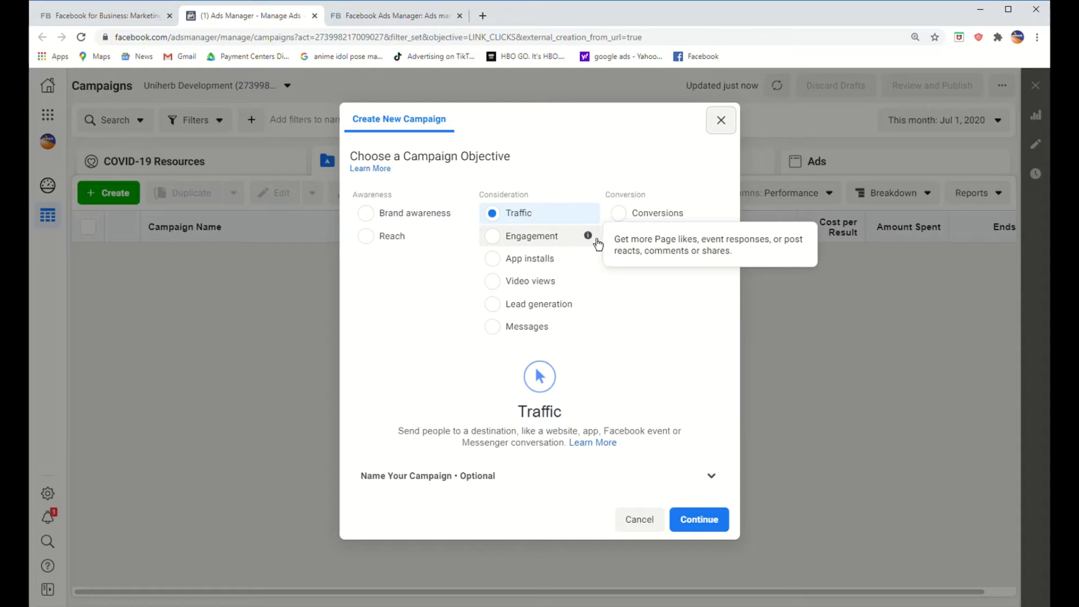
pyautogui.scroll(-1, 582, 331)
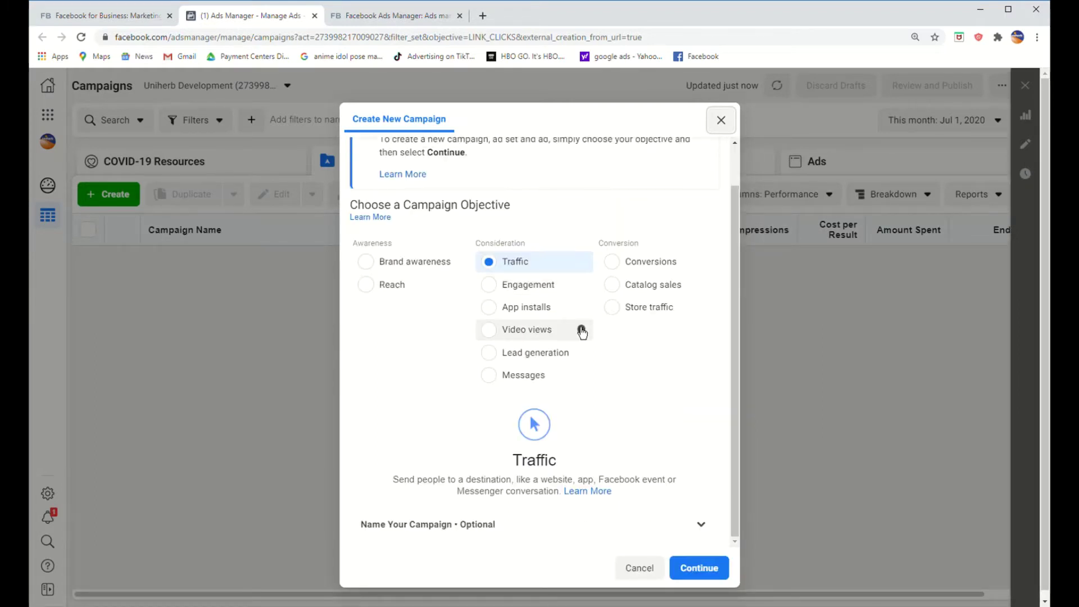
pyautogui.moveTo(580, 336)
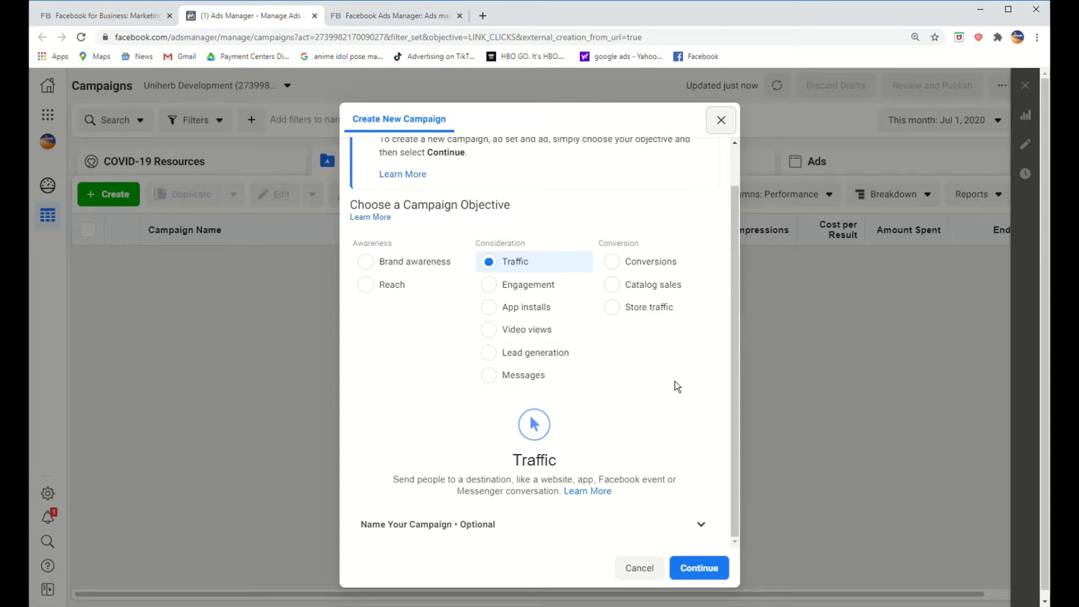
pyautogui.moveTo(588, 388)
pyautogui.moveTo(469, 271)
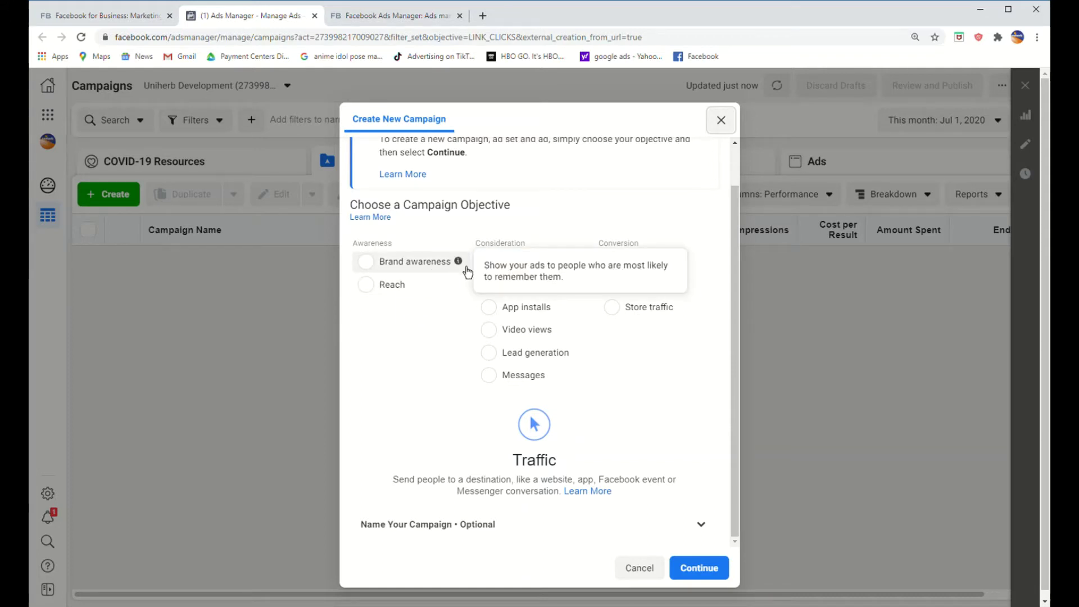
pyautogui.moveTo(464, 289)
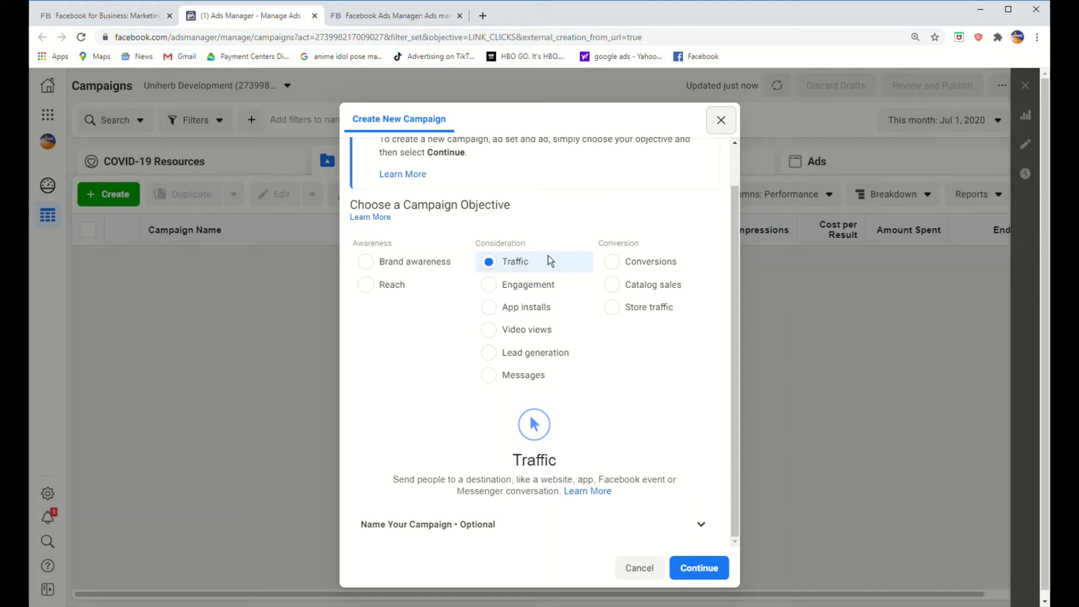
pyautogui.moveTo(588, 268)
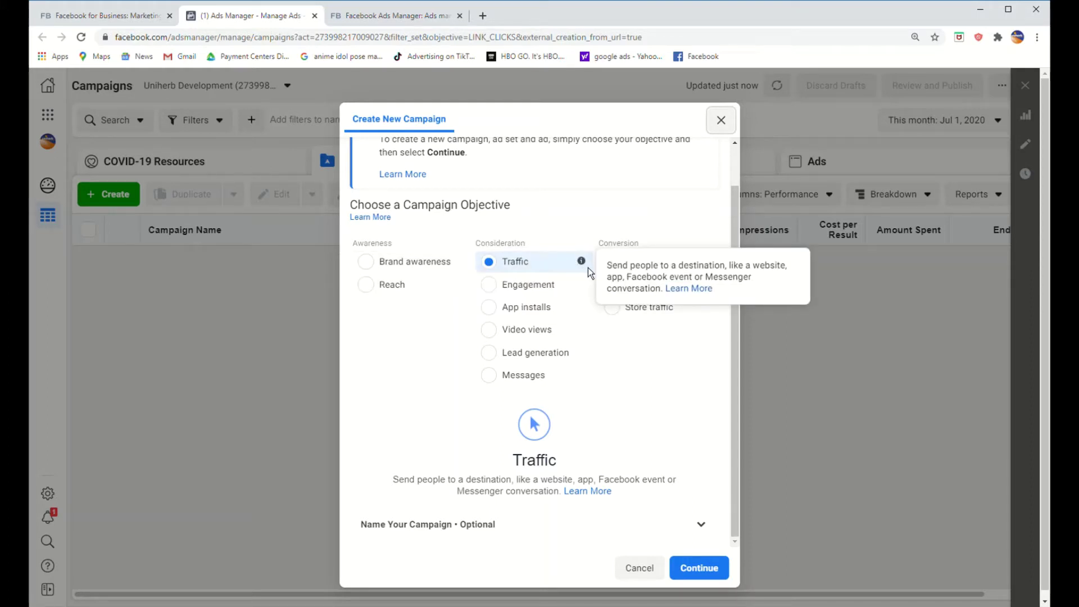
pyautogui.moveTo(590, 293)
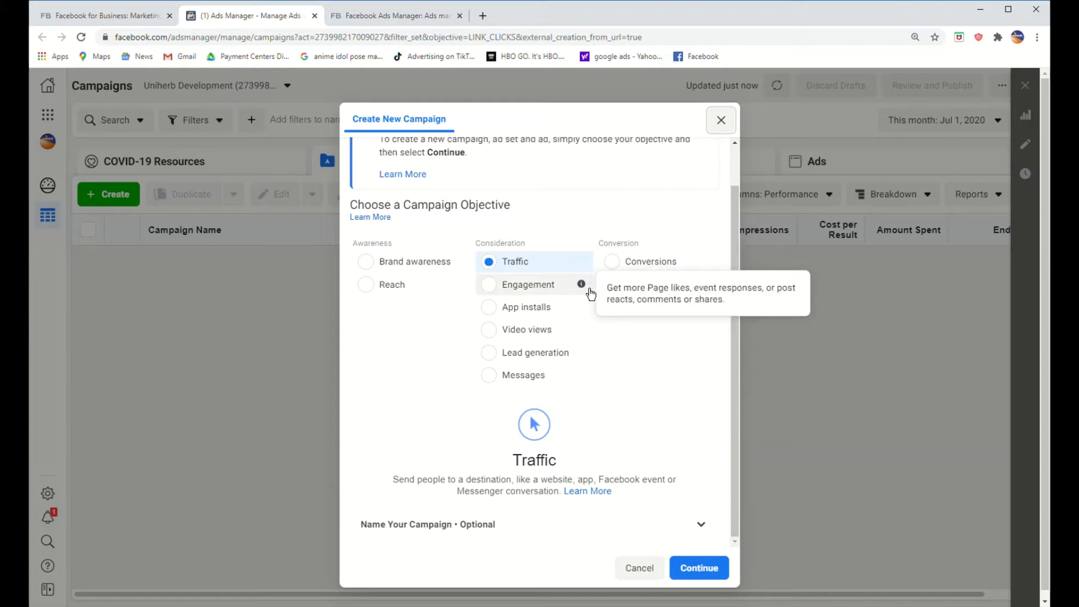
pyautogui.moveTo(584, 315)
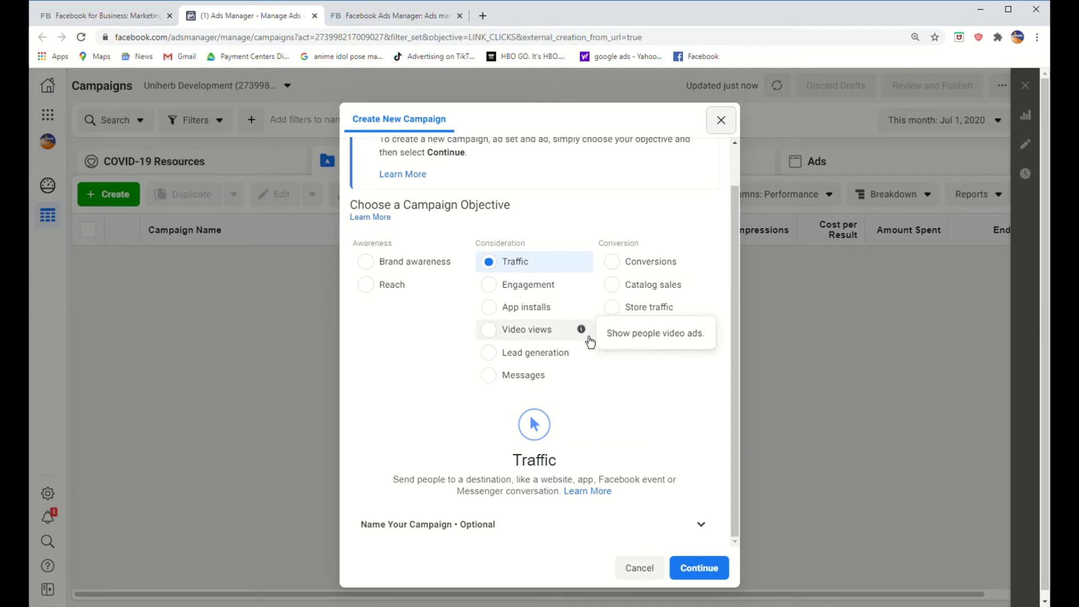
pyautogui.moveTo(592, 364)
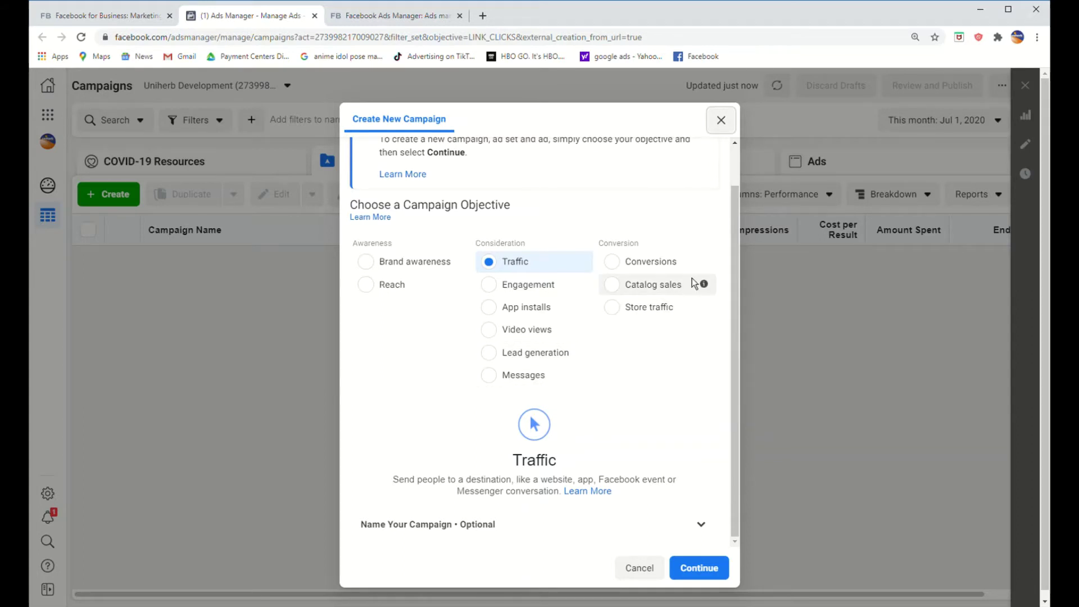
pyautogui.moveTo(712, 274)
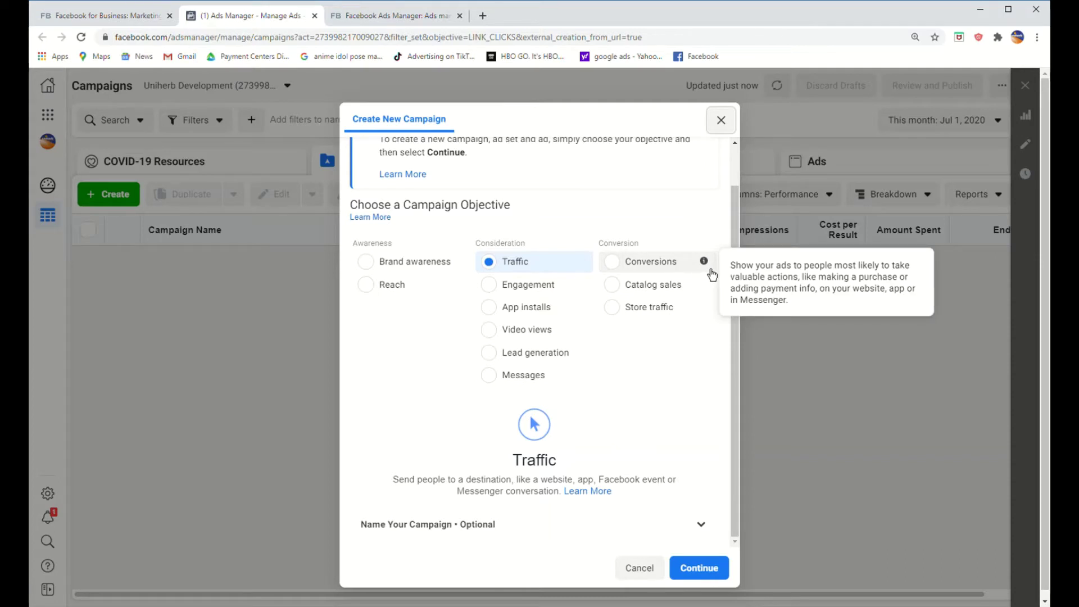
pyautogui.moveTo(708, 293)
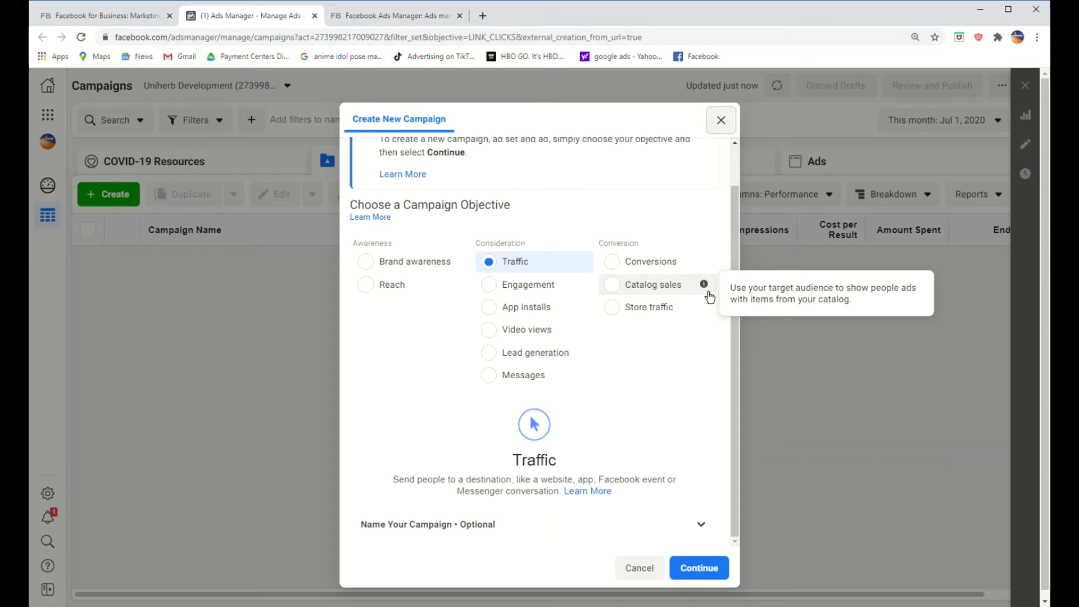
pyautogui.moveTo(710, 318)
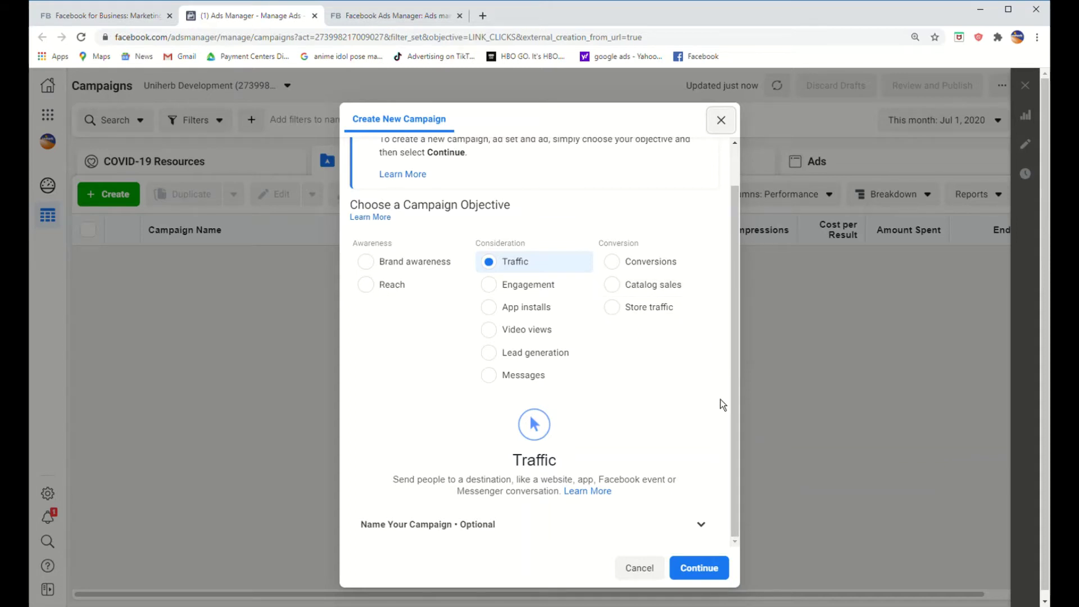
pyautogui.scroll(-1, 697, 467)
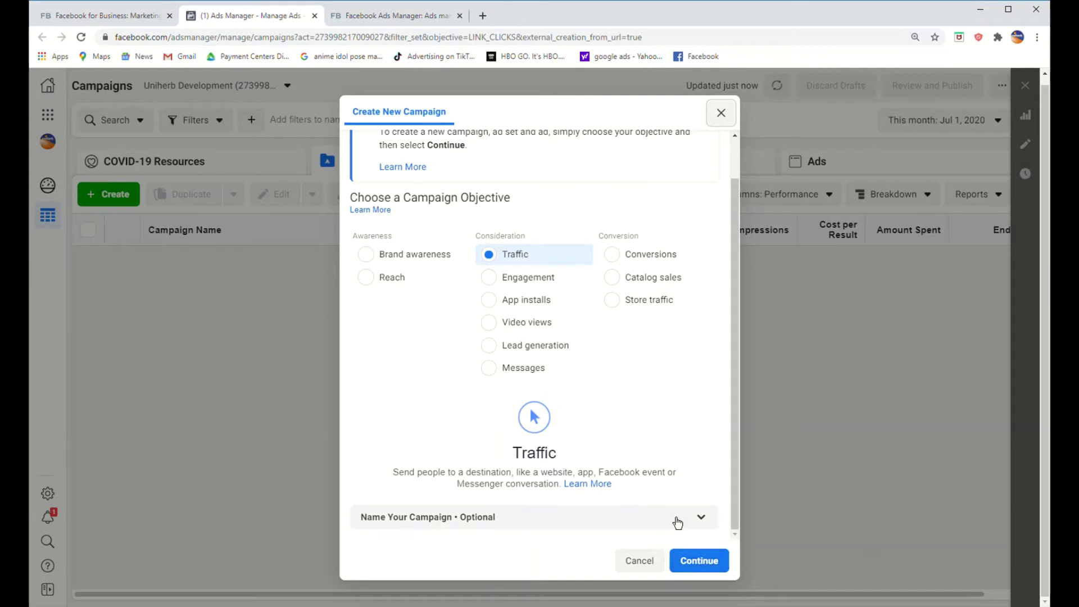
# Step: Restart campaign creation with the Reach objective and name the campaign 'uniherb'
pyautogui.click(722, 115)
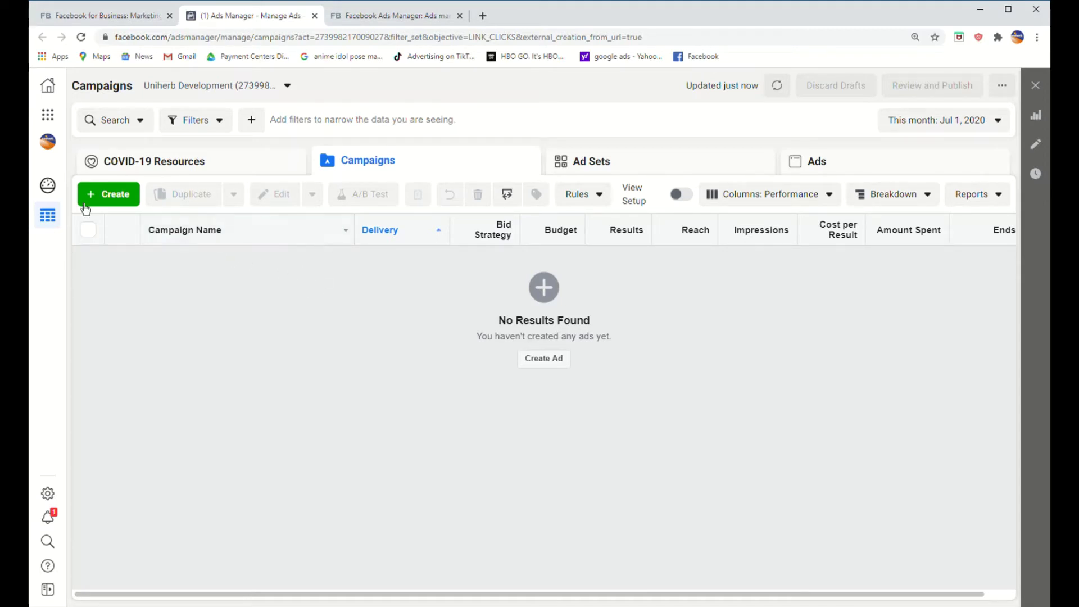
pyautogui.click(117, 207)
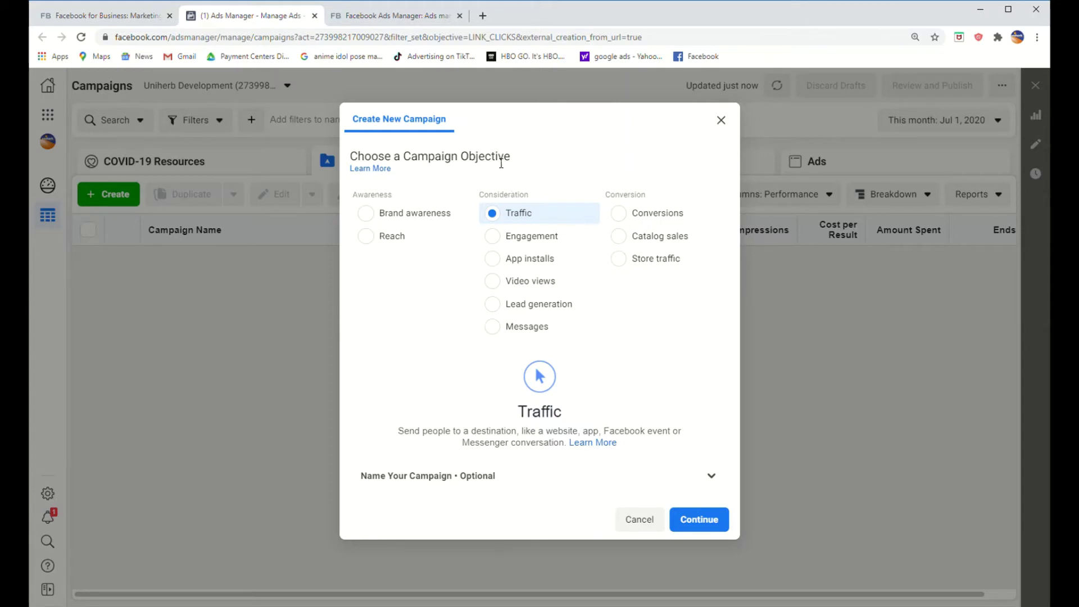
pyautogui.click(399, 246)
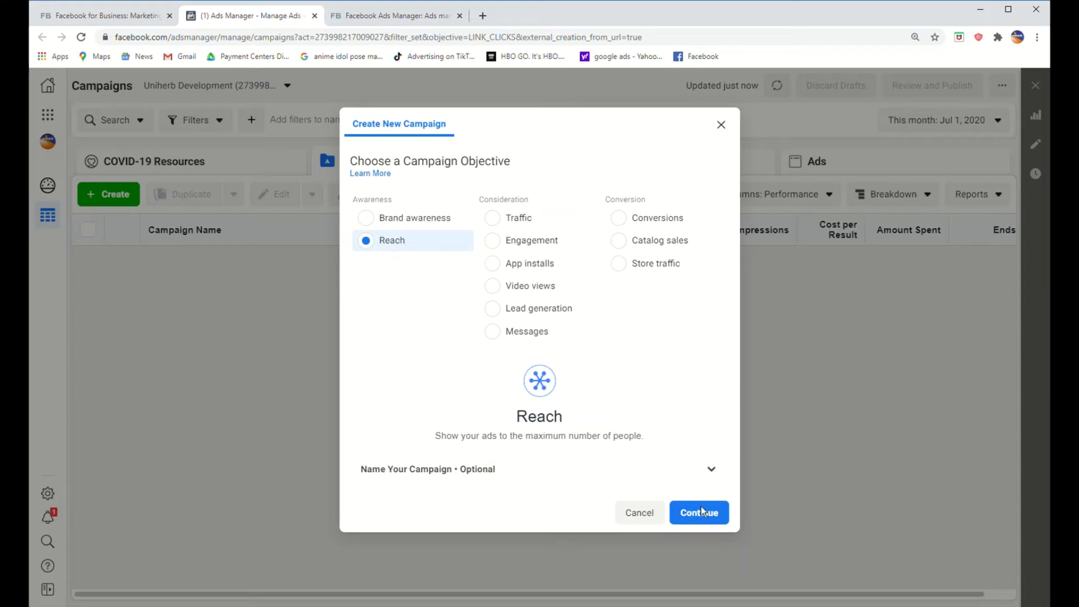
pyautogui.click(725, 479)
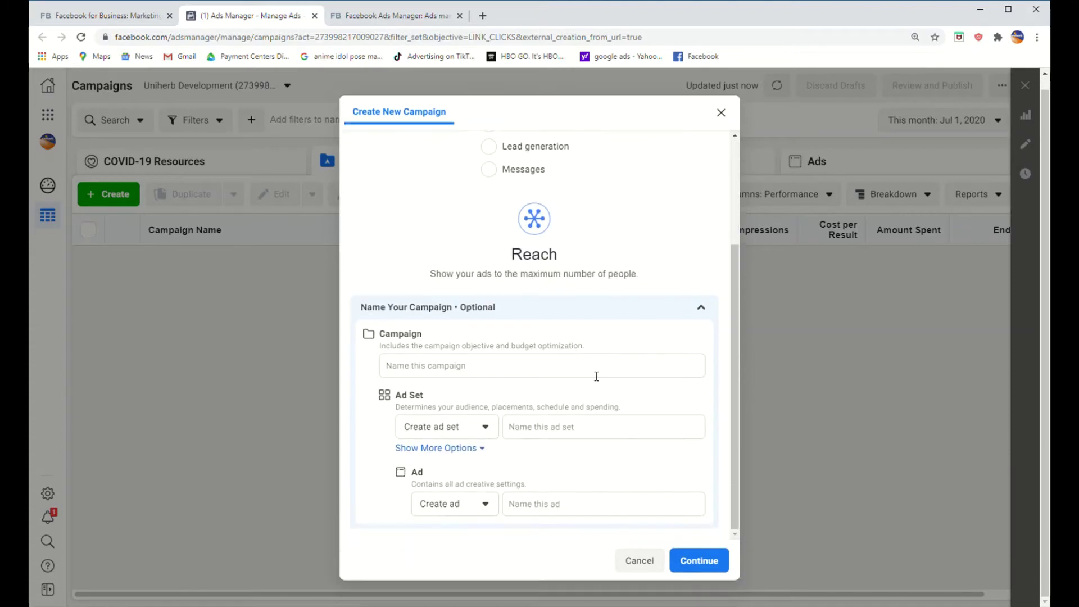
pyautogui.click(498, 366)
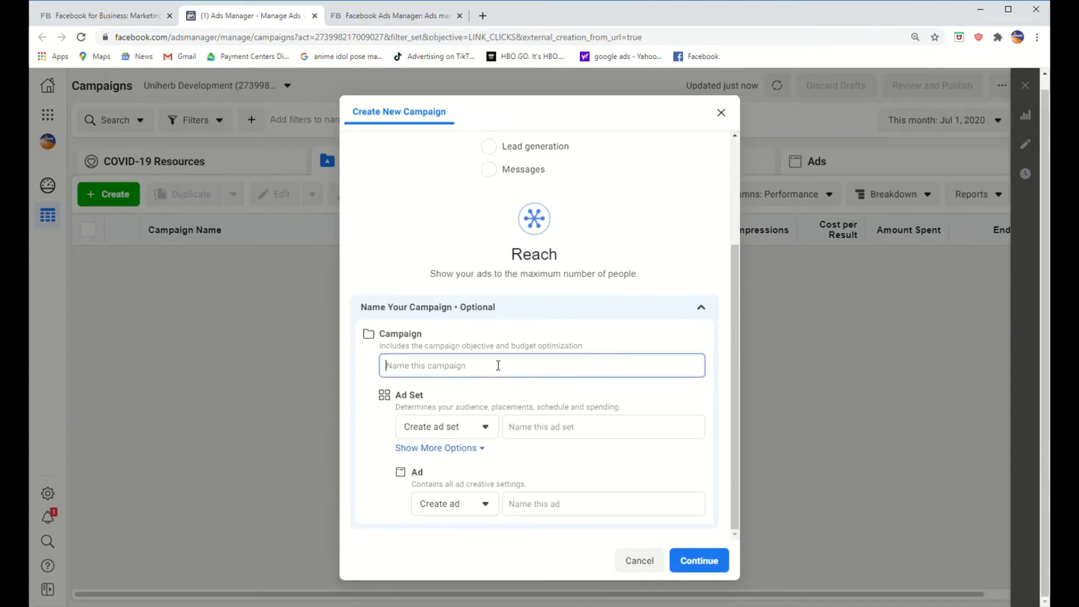
pyautogui.click(541, 343)
pyautogui.click(596, 366)
pyautogui.hotkey('ctrl', 'z')
pyautogui.write('uniher')
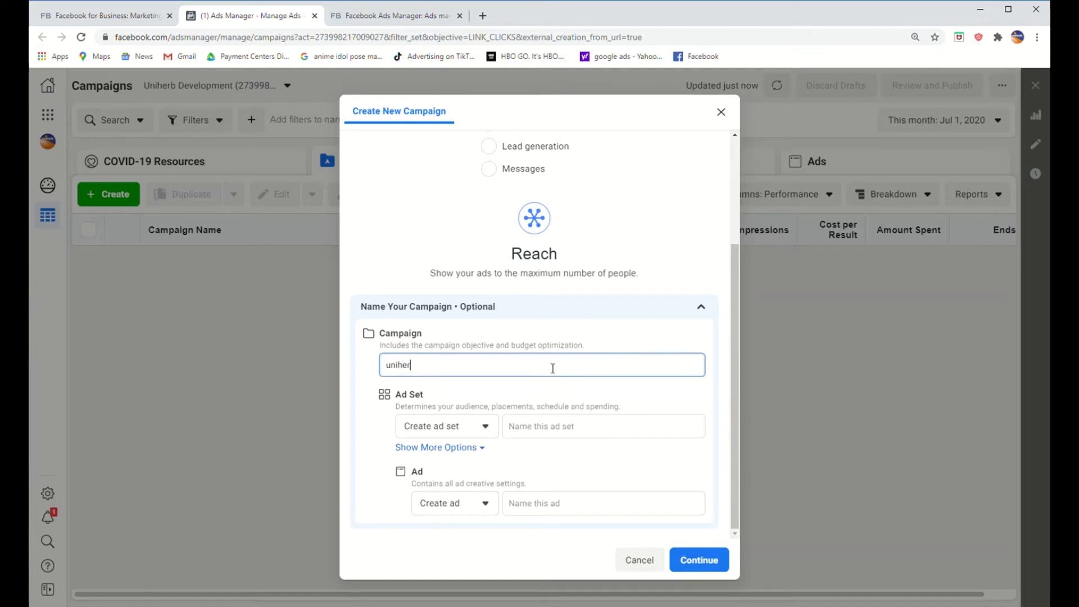
pyautogui.write('vb')
# Step: Name the new ad set 'uniherb 1' and the ad 'uniherb 12', then continue
pyautogui.click(490, 433)
pyautogui.click(488, 461)
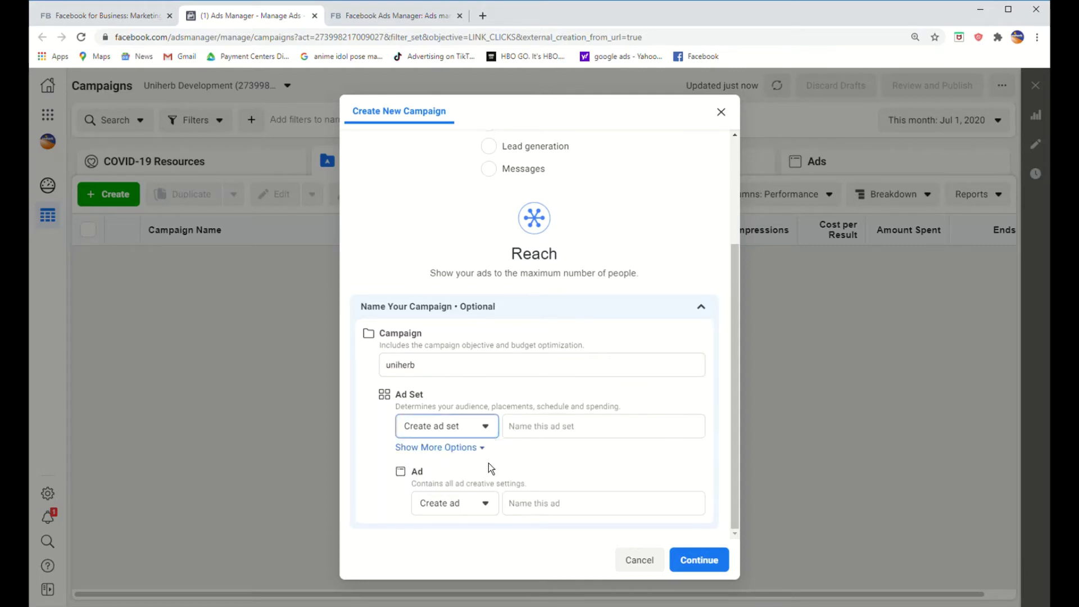
pyautogui.click(589, 425)
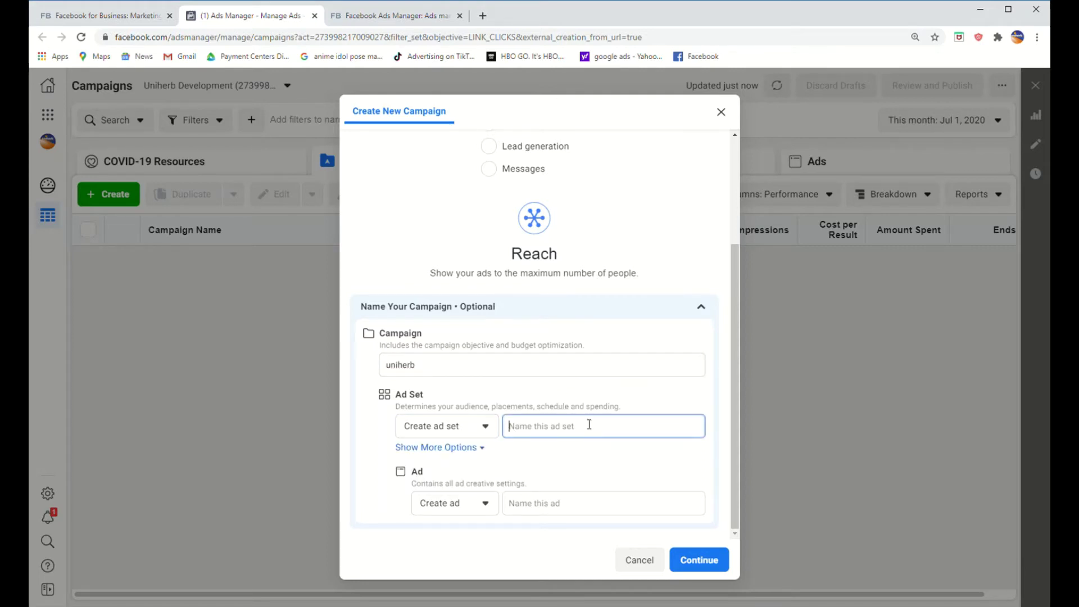
pyautogui.write('uniherb 1')
pyautogui.click(538, 509)
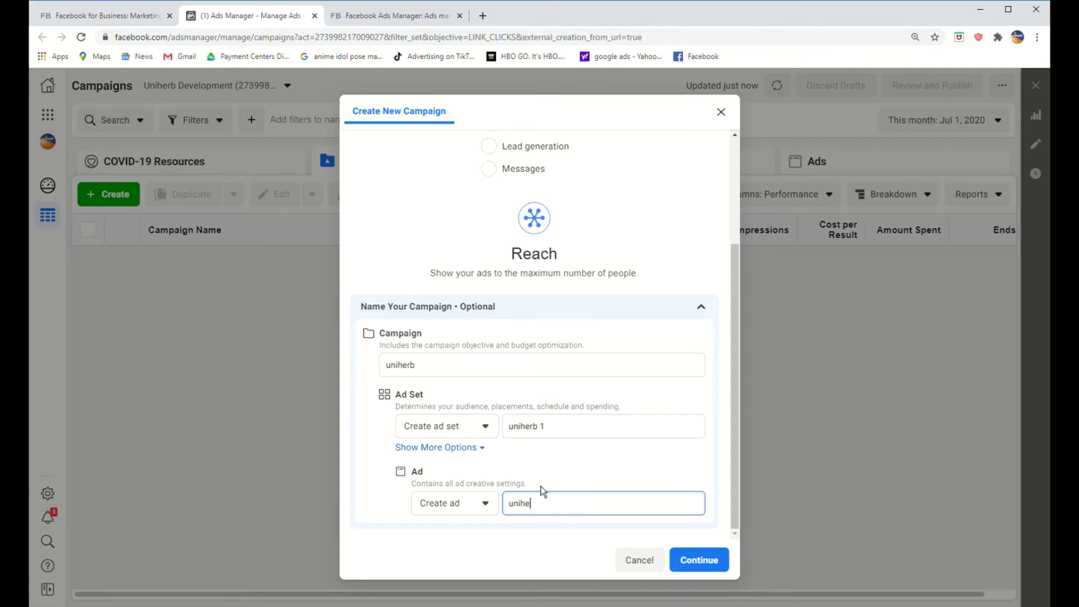
pyautogui.write('uniherb 12')
pyautogui.click(716, 565)
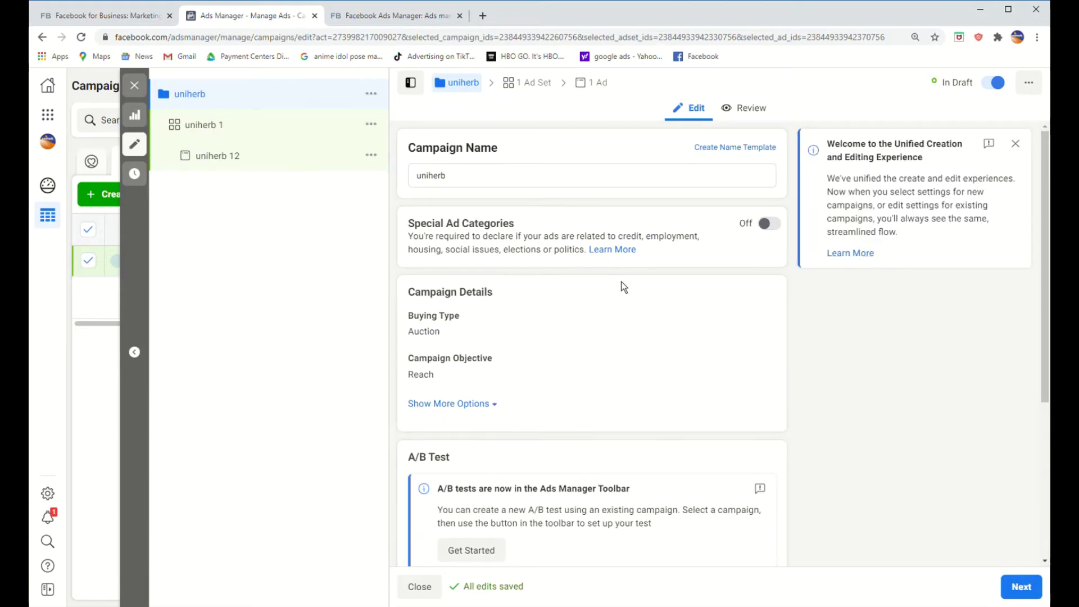
# Step: Reveal the uniherb campaign's extra budget and spending options
pyautogui.scroll(-1, 693, 227)
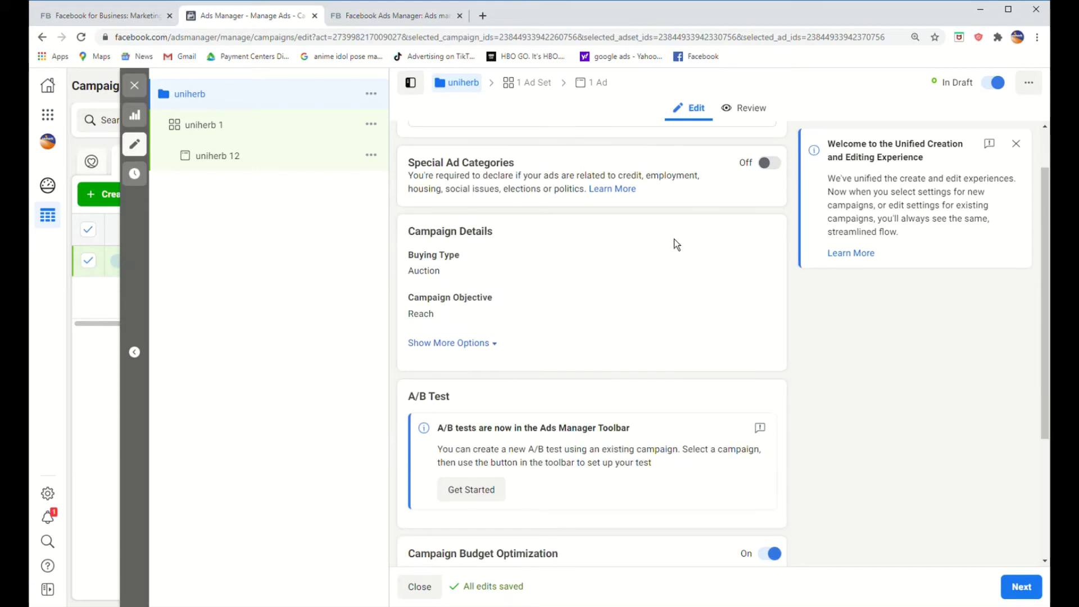
pyautogui.scroll(1, 674, 238)
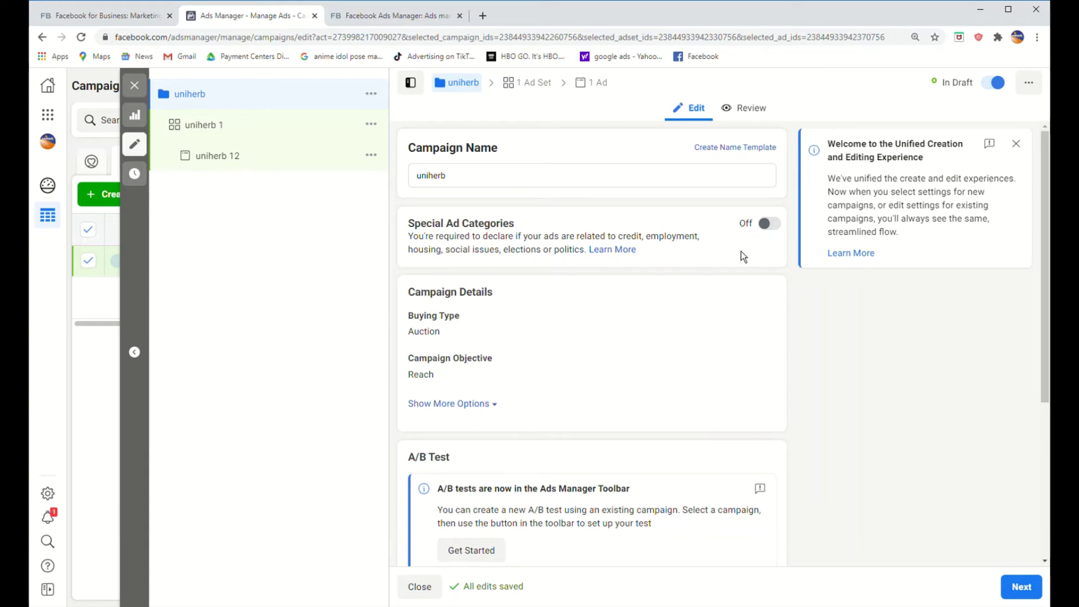
pyautogui.scroll(-1, 741, 251)
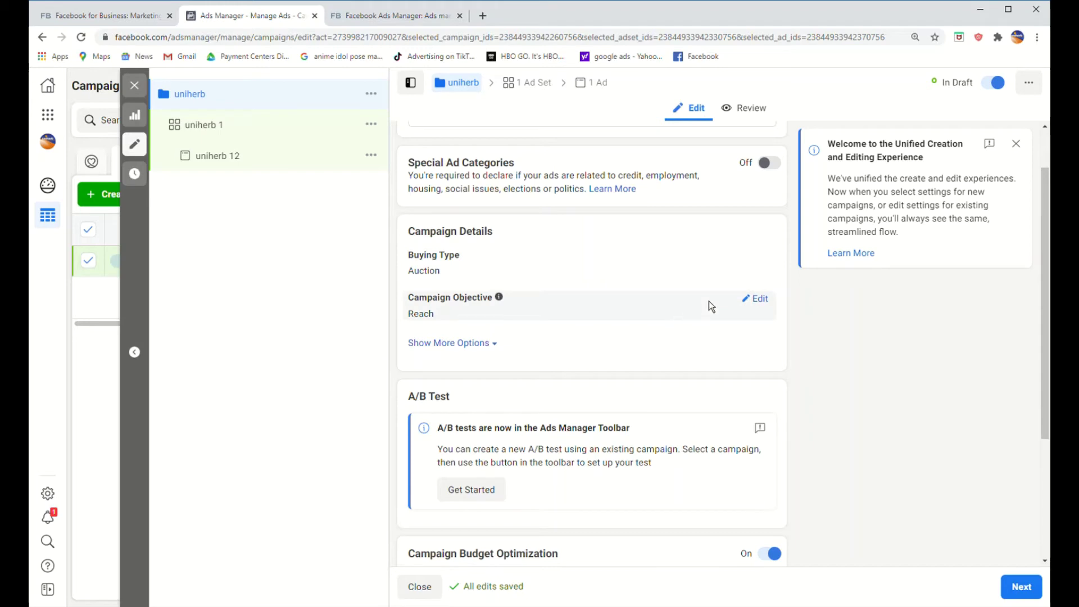
pyautogui.click(486, 353)
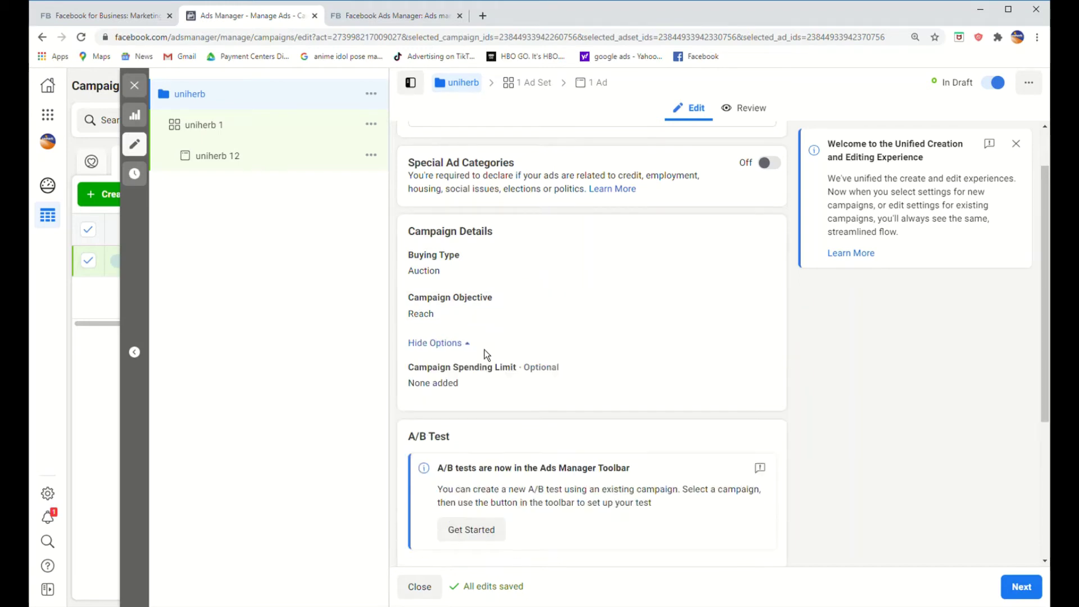
pyautogui.scroll(-3, 505, 325)
pyautogui.scroll(-1, 504, 325)
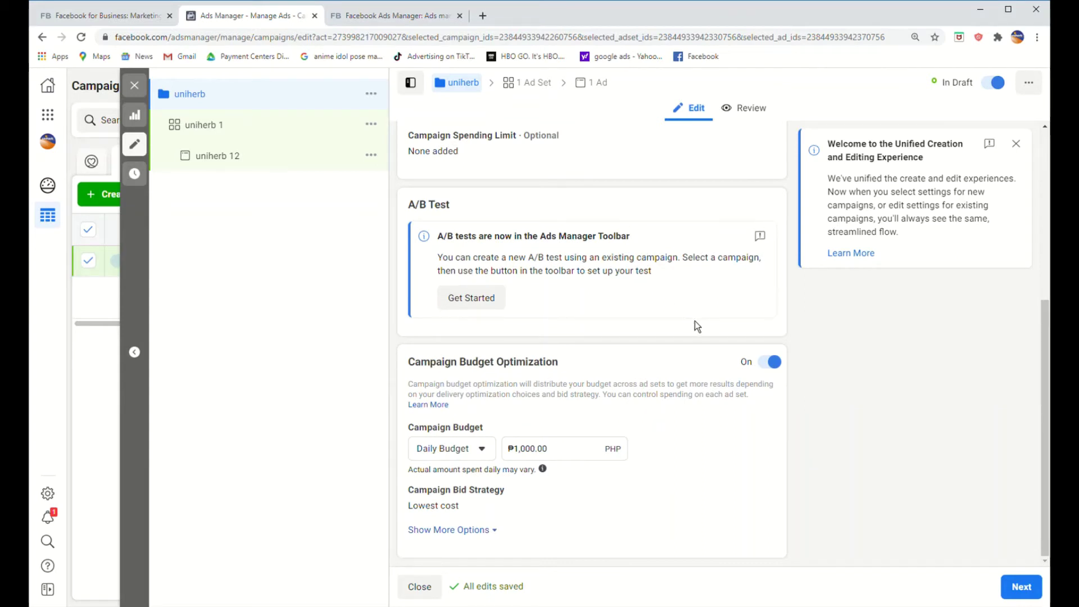
# Step: Set a ₱15,000 lifetime campaign budget, then open ad set 'uniherb 1'
pyautogui.click(481, 454)
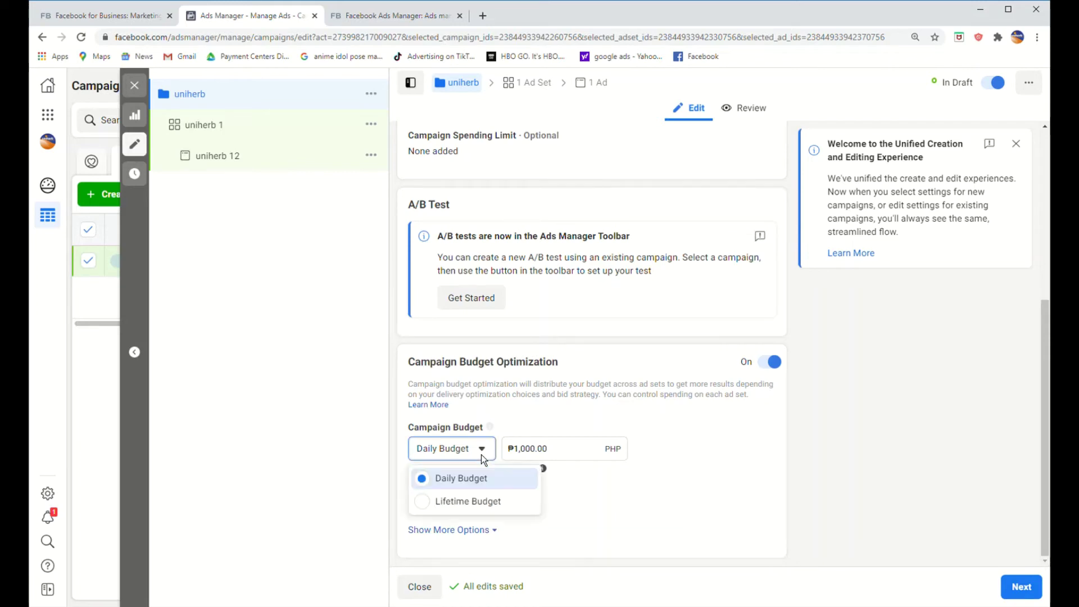
pyautogui.click(482, 502)
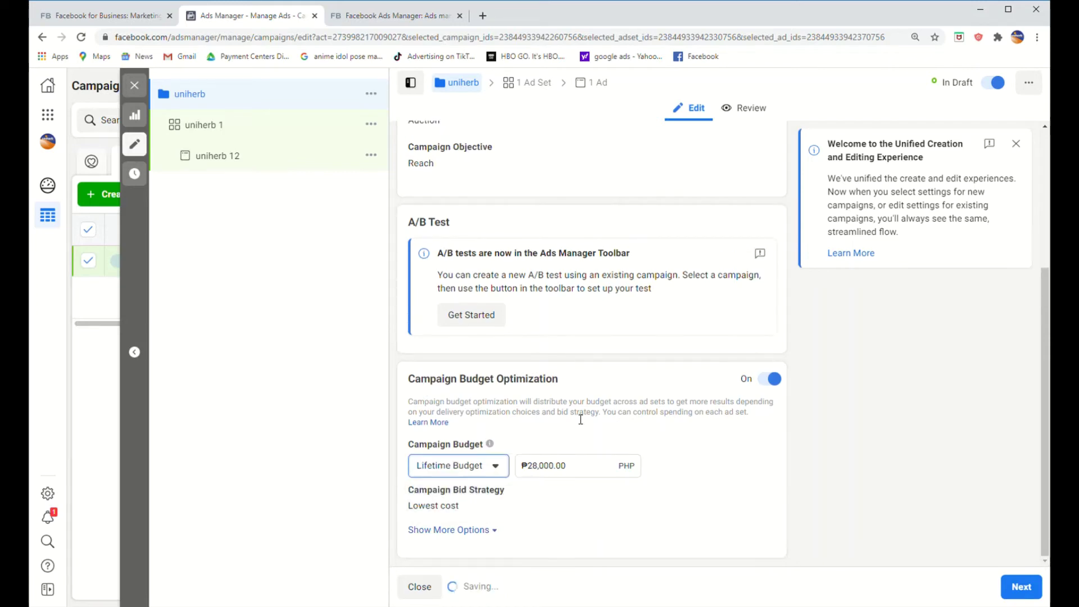
pyautogui.click(539, 469)
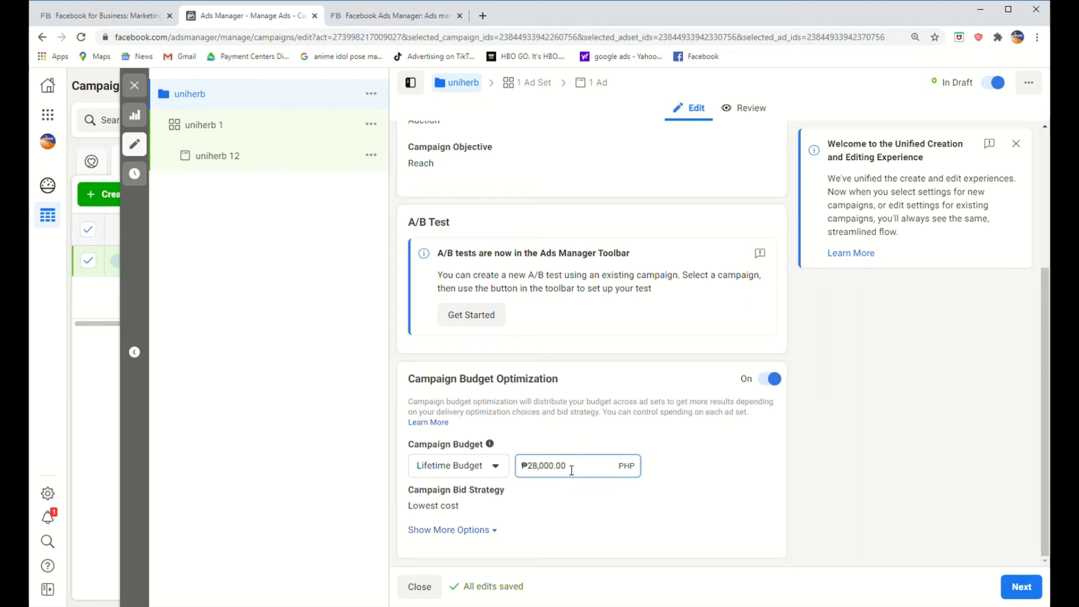
pyautogui.press('BackSpace')
pyautogui.press('BackSpace')
pyautogui.write('15')
pyautogui.click(677, 453)
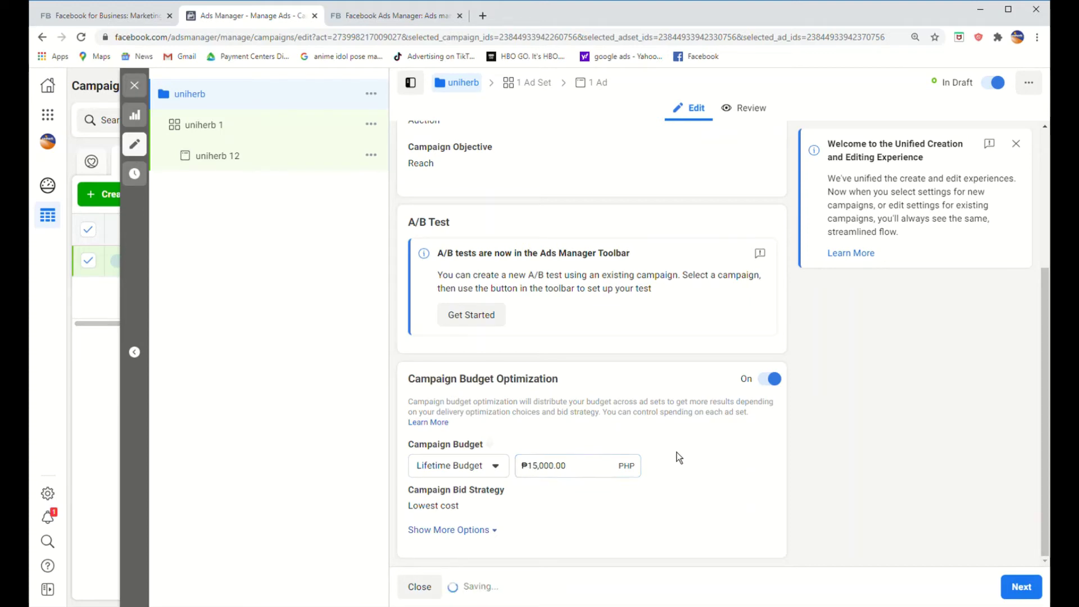
pyautogui.click(494, 539)
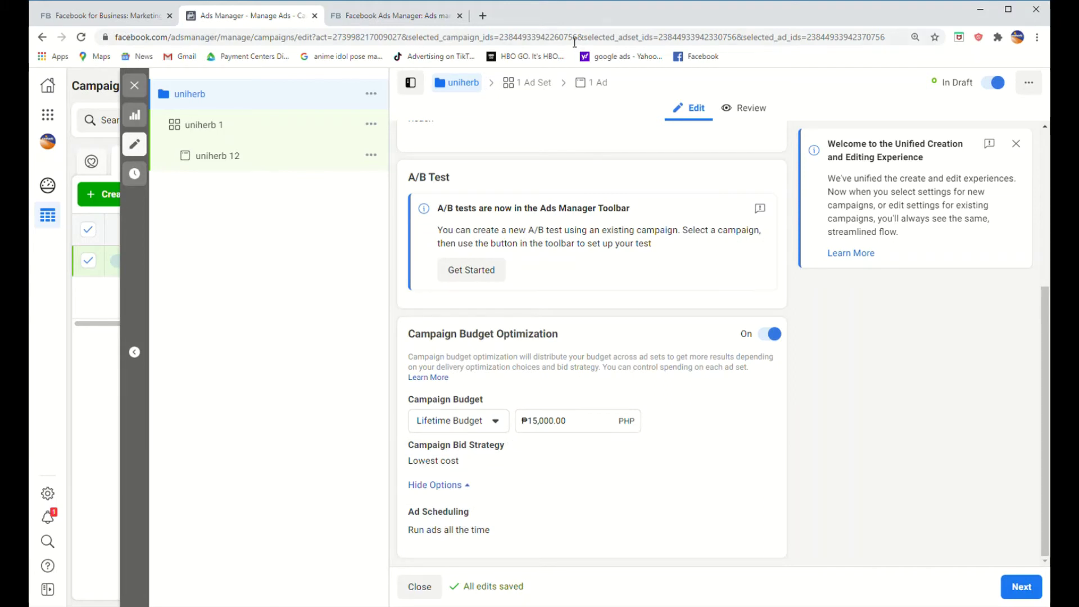
pyautogui.click(552, 96)
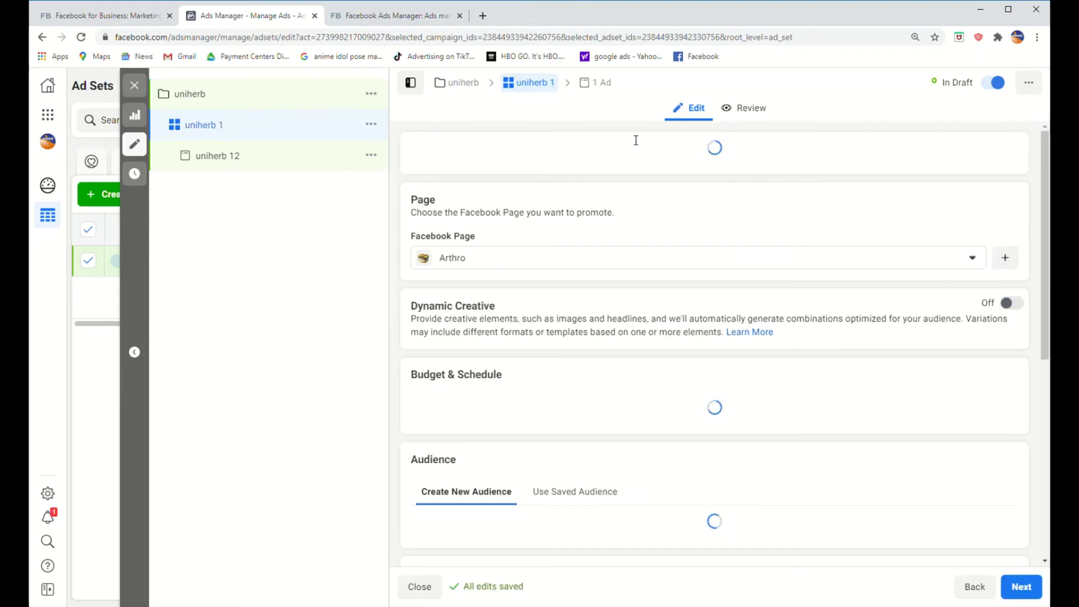
# Step: Keep Arthro as the ad set's promoted Facebook Page
pyautogui.scroll(-1, 672, 157)
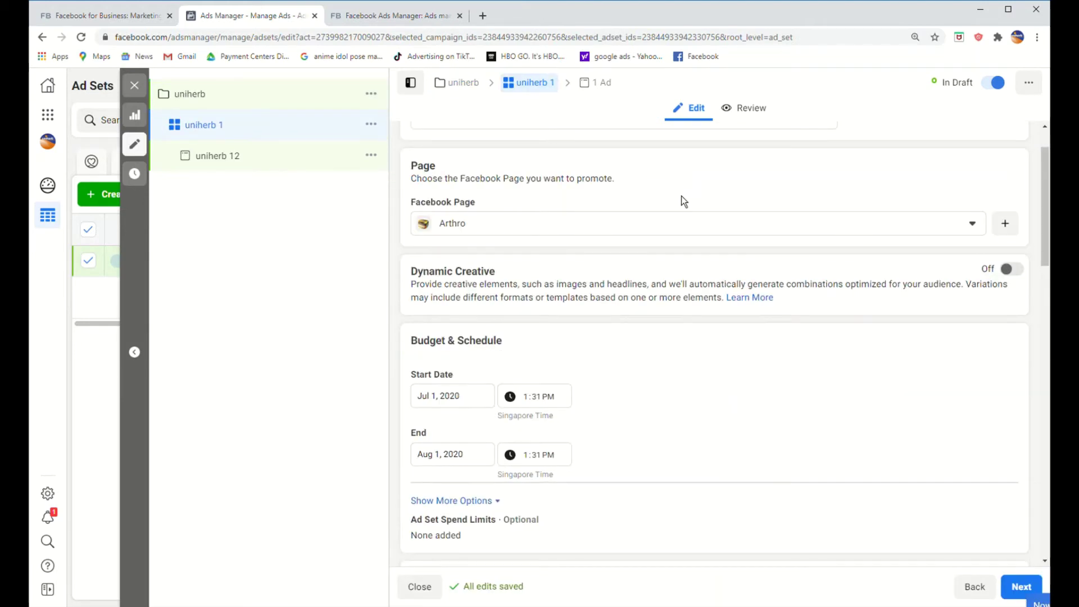
pyautogui.click(699, 230)
pyautogui.scroll(-5, 686, 317)
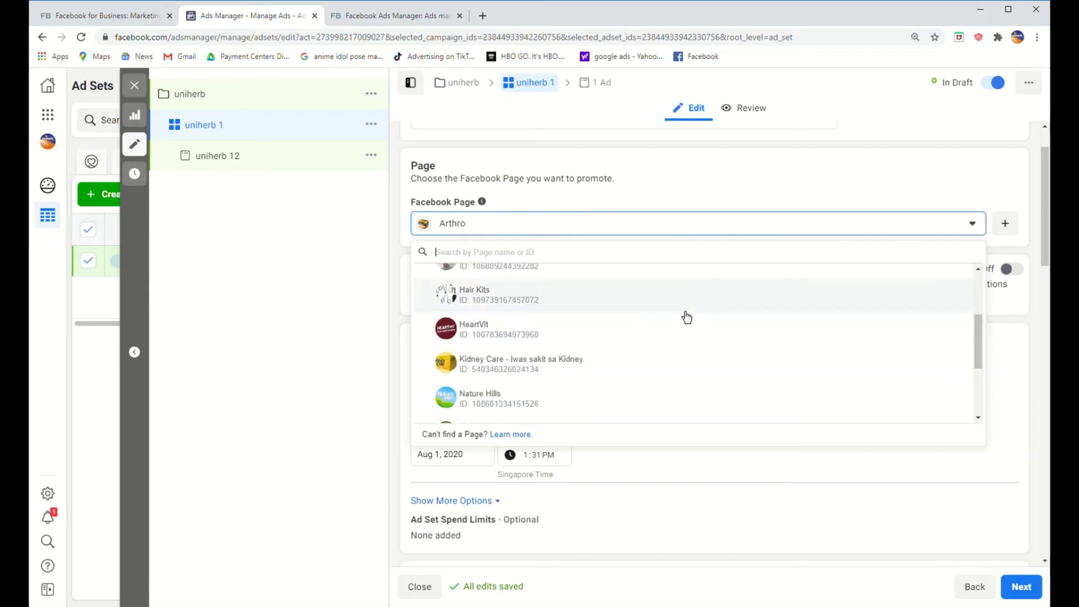
pyautogui.scroll(5, 687, 316)
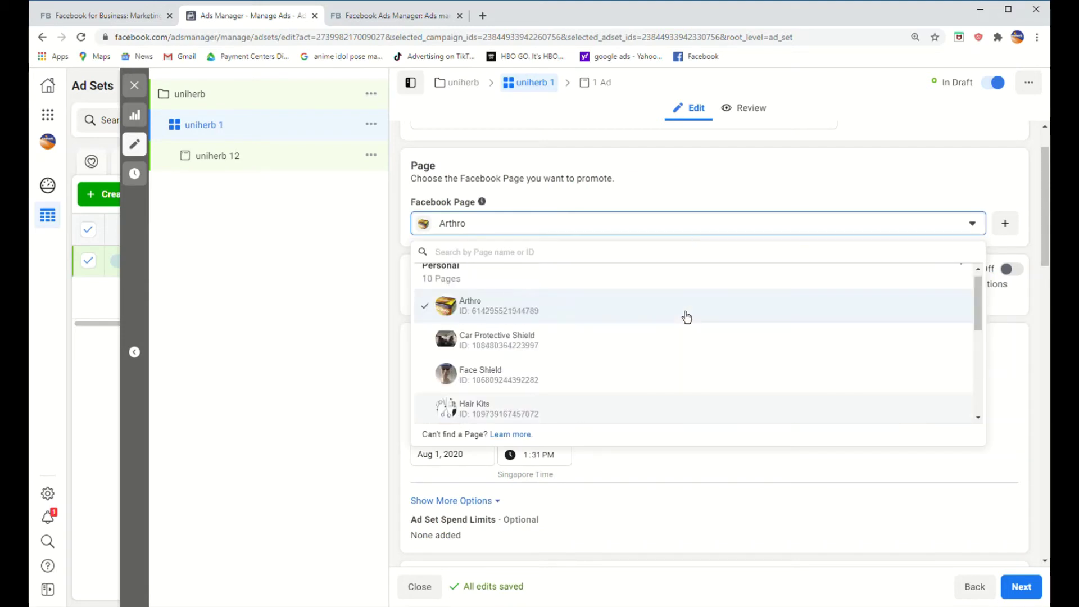
pyautogui.click(644, 308)
# Step: Set the ad set's end date to Jul 10, 2020
pyautogui.scroll(-1, 668, 343)
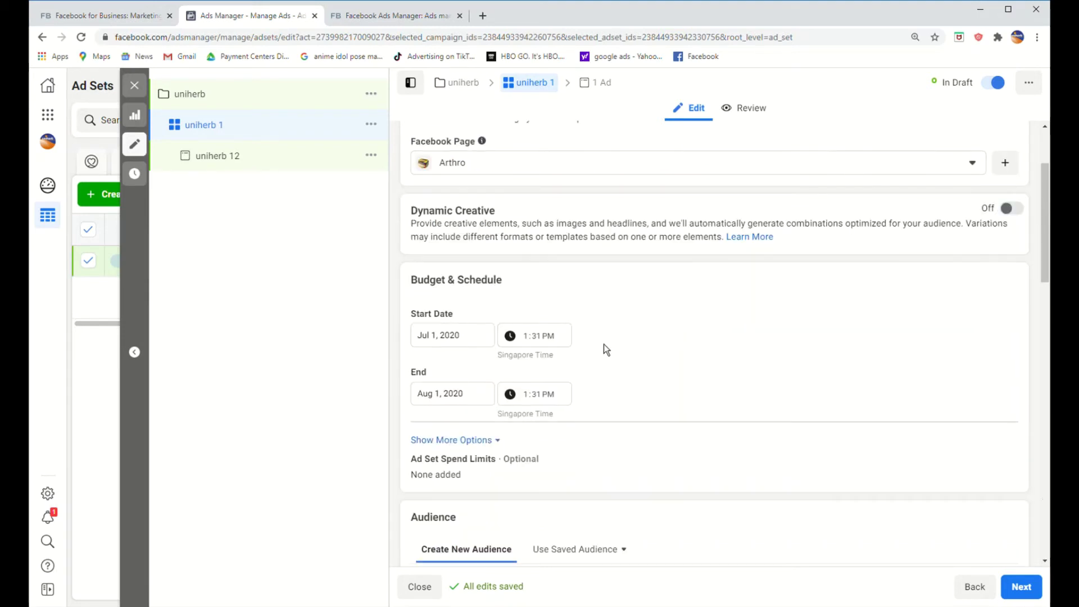
pyautogui.click(479, 392)
pyautogui.scroll(-1, 534, 379)
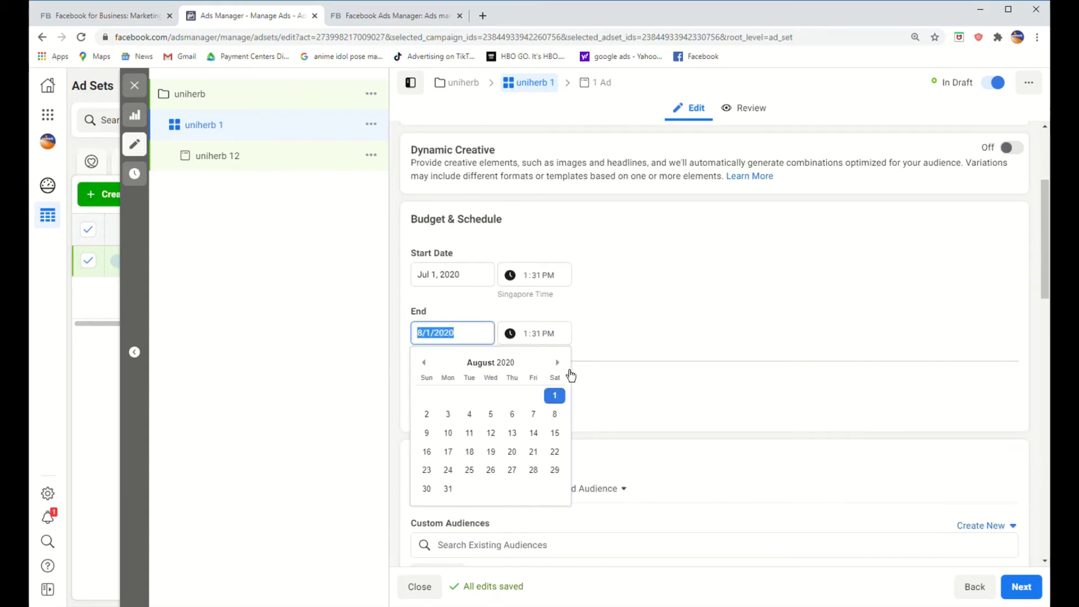
pyautogui.click(423, 364)
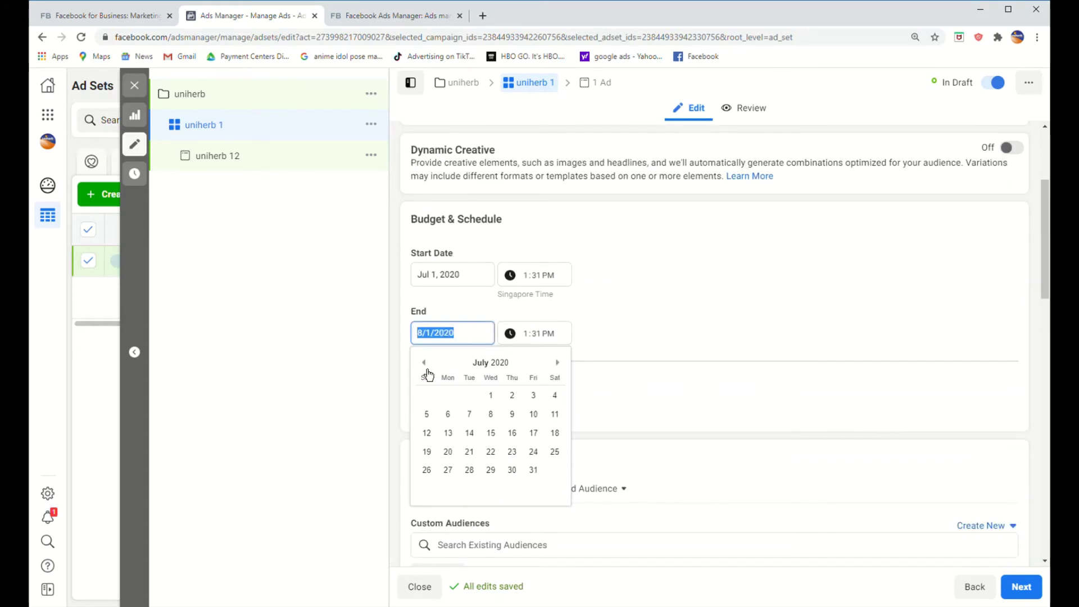
pyautogui.click(541, 419)
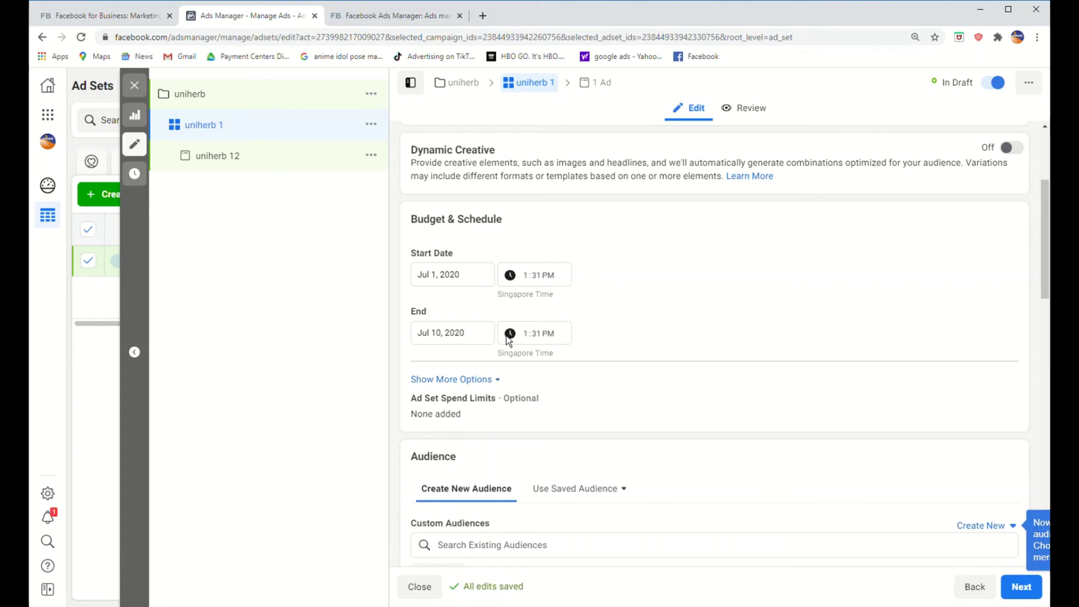
pyautogui.scroll(-2, 562, 328)
# Step: Expand the ad set's spend limit options under Budget & Schedule
pyautogui.click(472, 259)
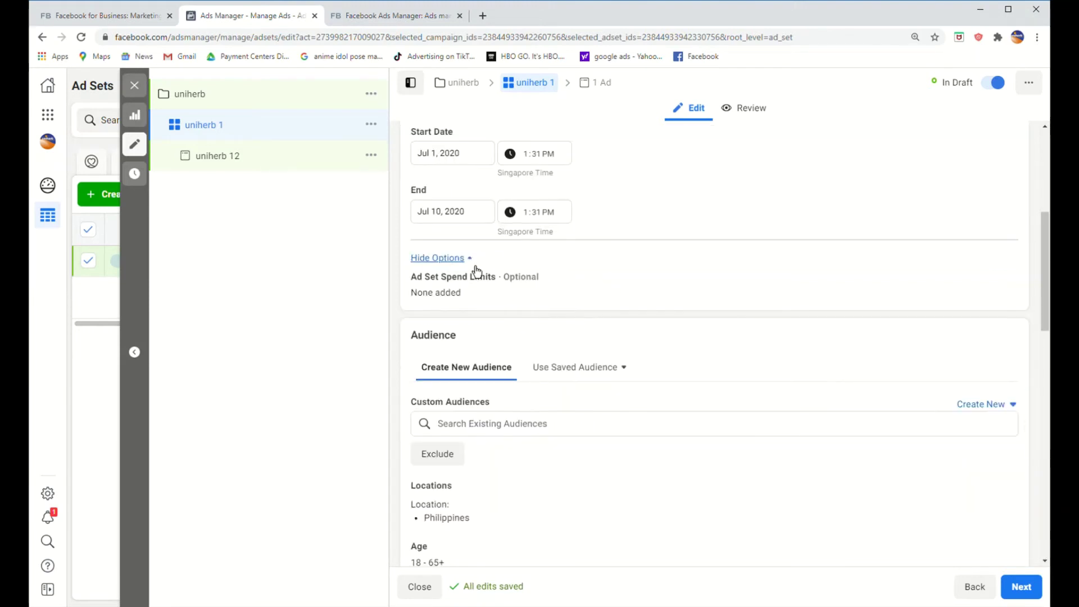
pyautogui.scroll(-1, 506, 281)
pyautogui.scroll(-2, 697, 309)
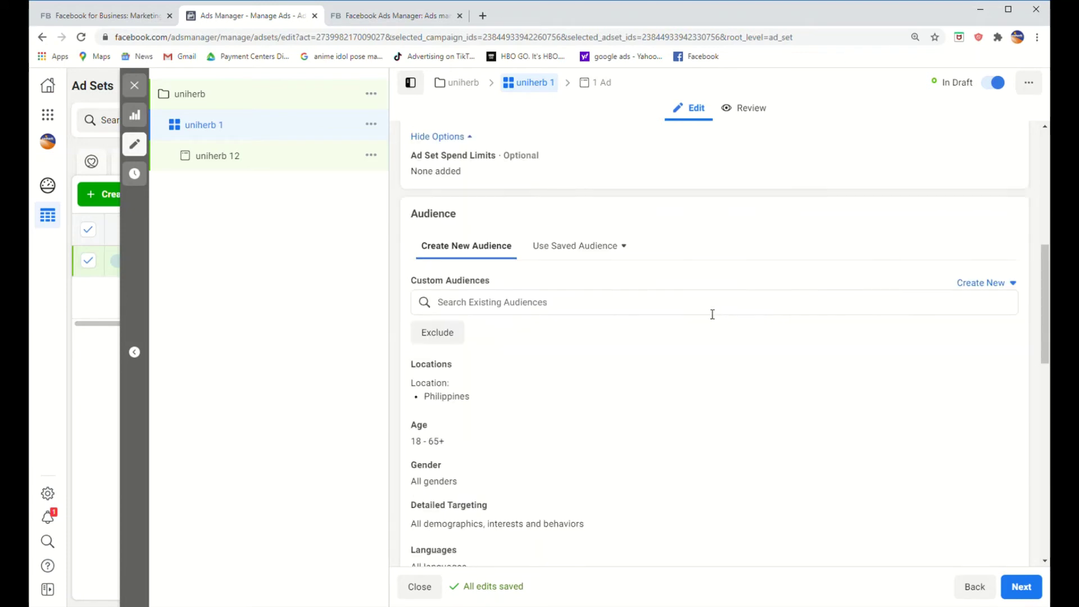
pyautogui.scroll(1, 658, 295)
pyautogui.scroll(-1, 558, 303)
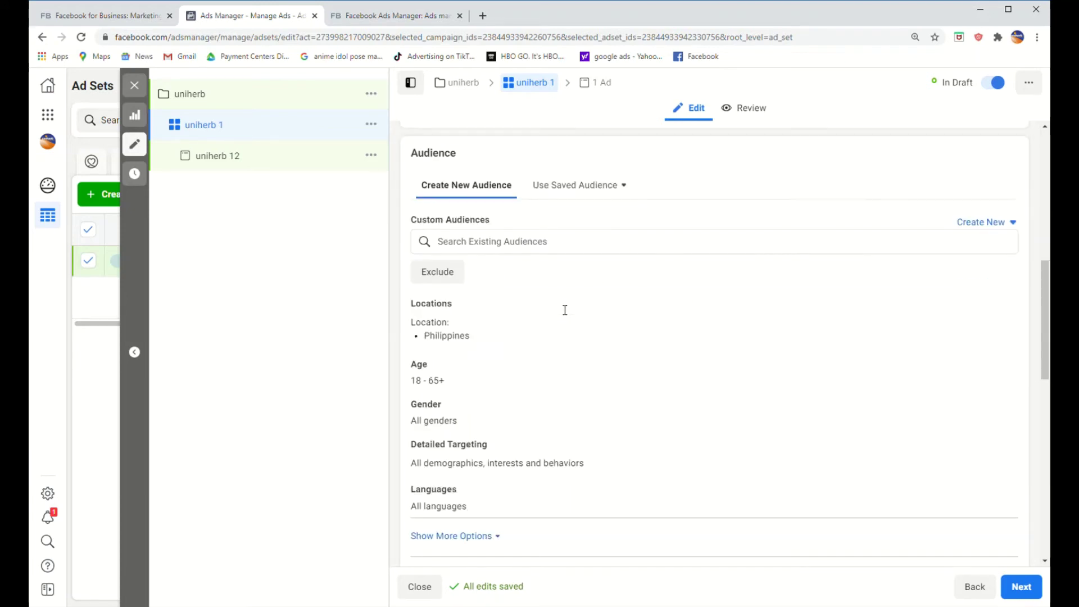
# Step: Find no saved custom audiences and expand the Philippines, ages 18–65+ audience options
pyautogui.click(514, 249)
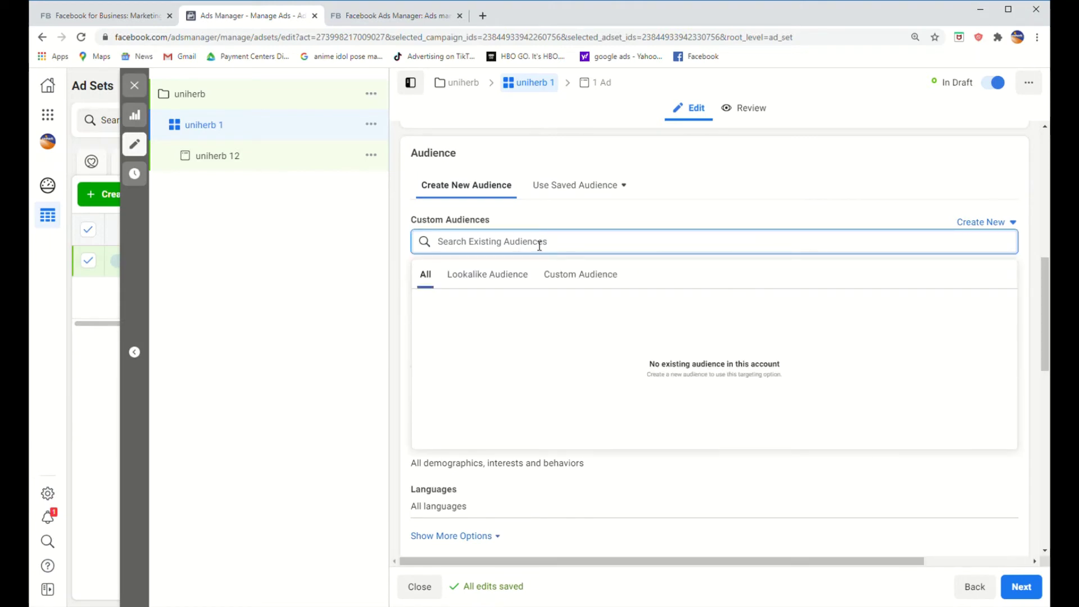
pyautogui.click(571, 226)
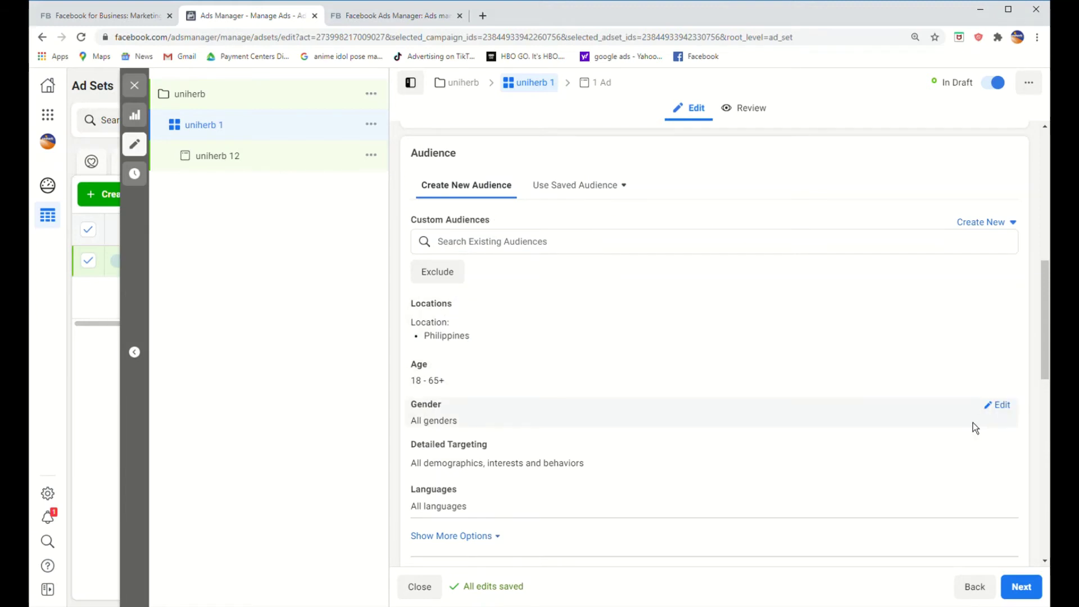
pyautogui.scroll(-2, 936, 463)
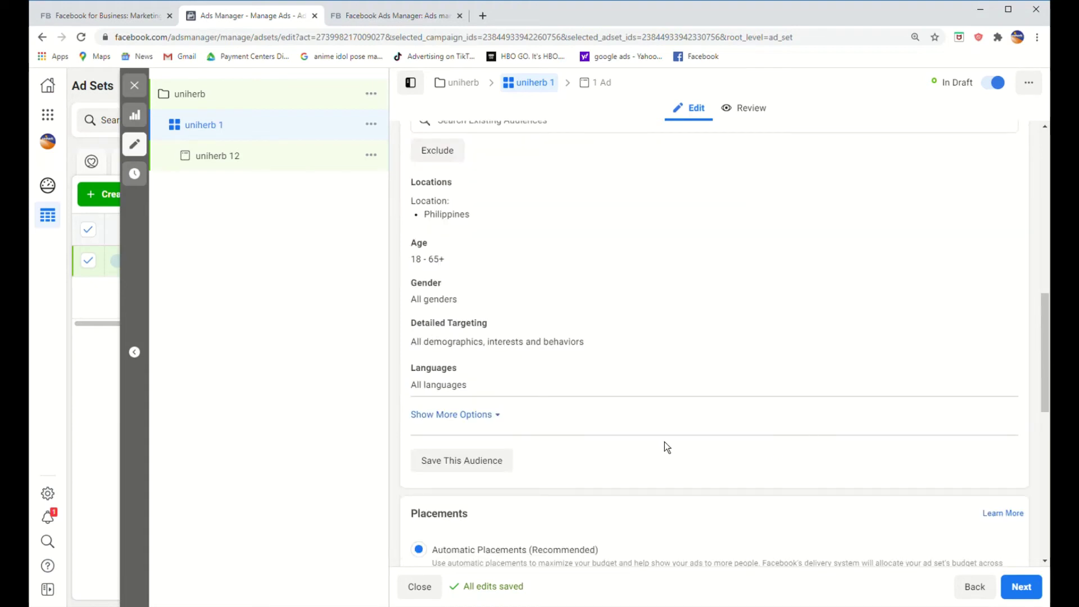
pyautogui.click(481, 419)
pyautogui.scroll(-6, 600, 374)
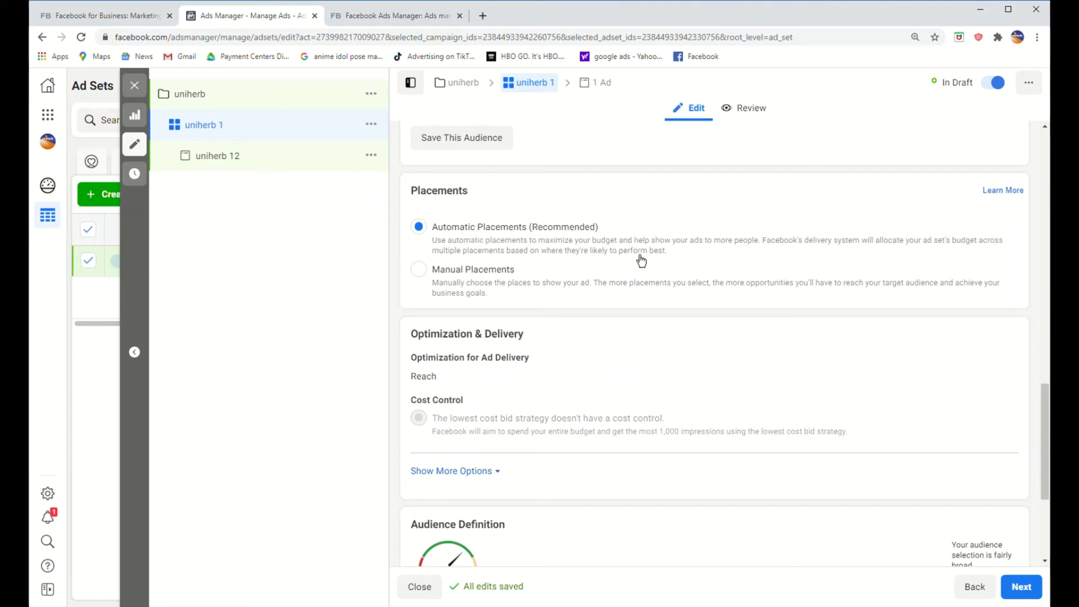
# Step: Switch to Manual Placements and add Messenger to Facebook, Instagram and Audience Network
pyautogui.scroll(-1, 458, 307)
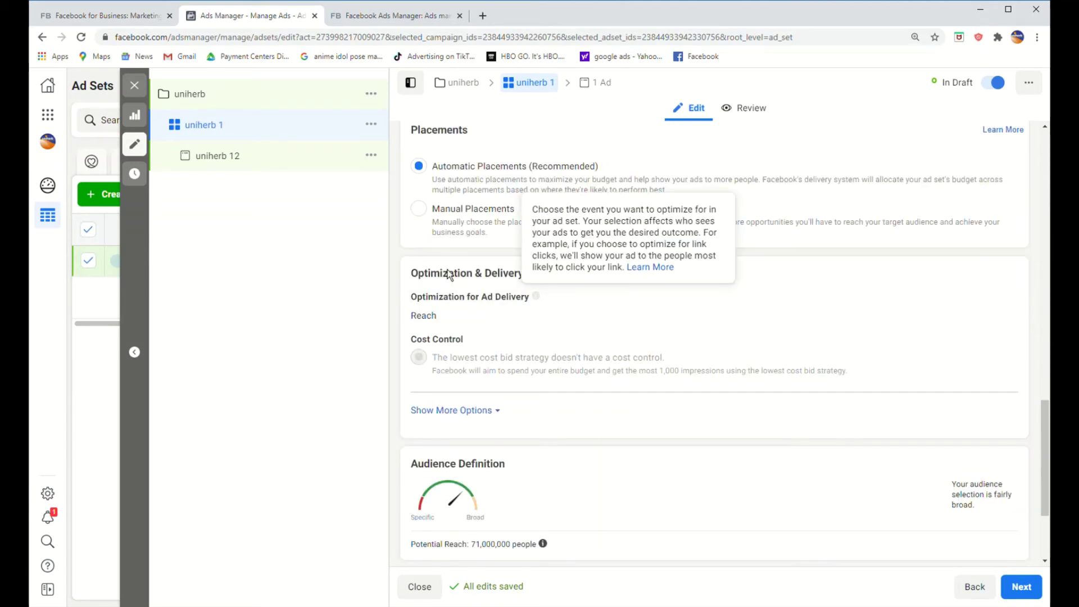
pyautogui.click(426, 222)
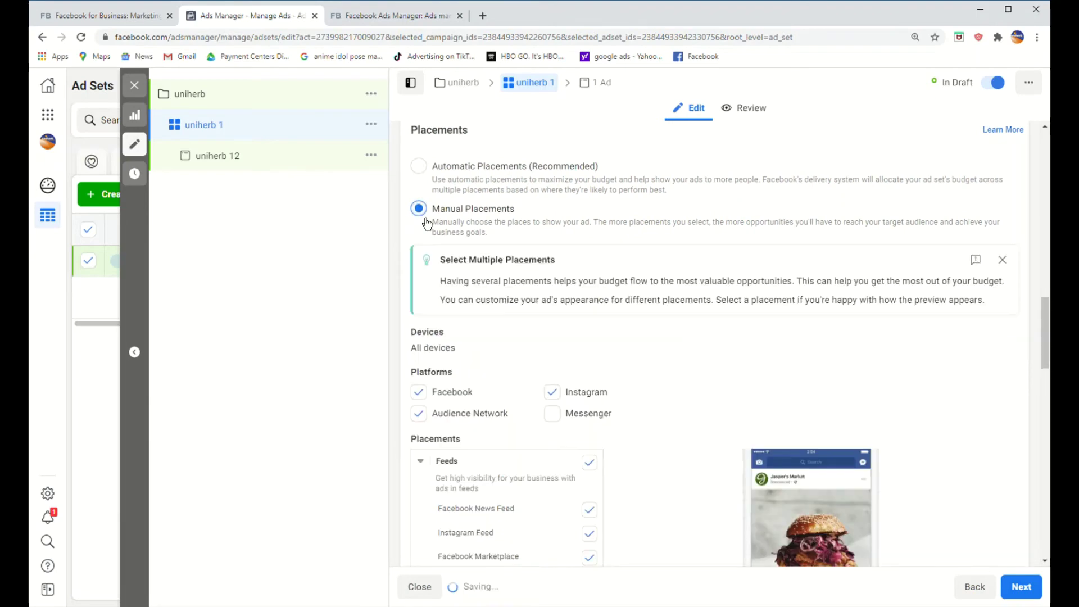
pyautogui.scroll(-2, 675, 326)
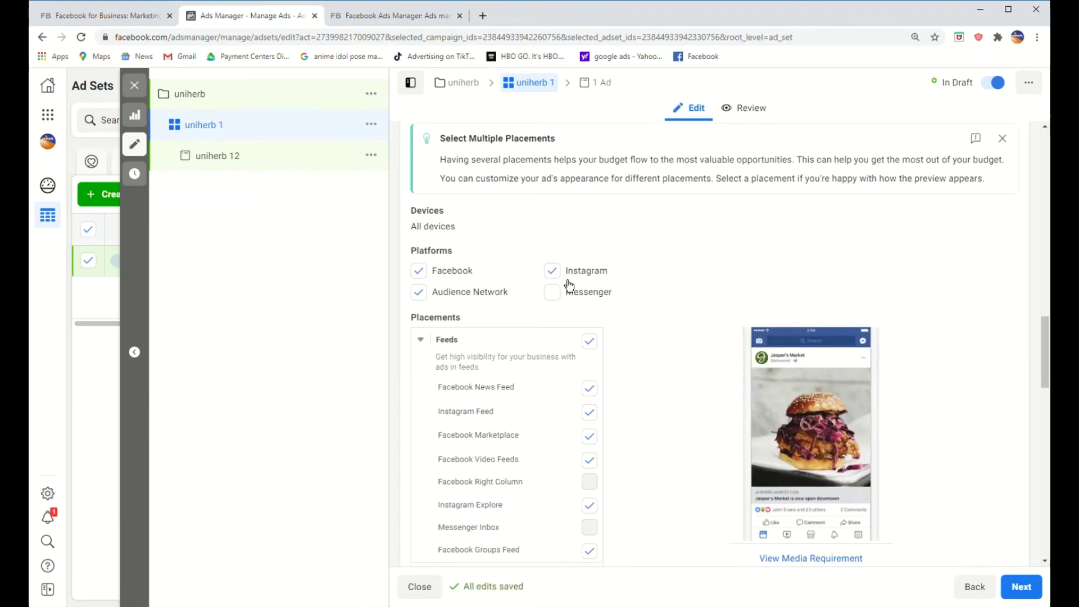
pyautogui.click(552, 291)
pyautogui.scroll(-2, 641, 275)
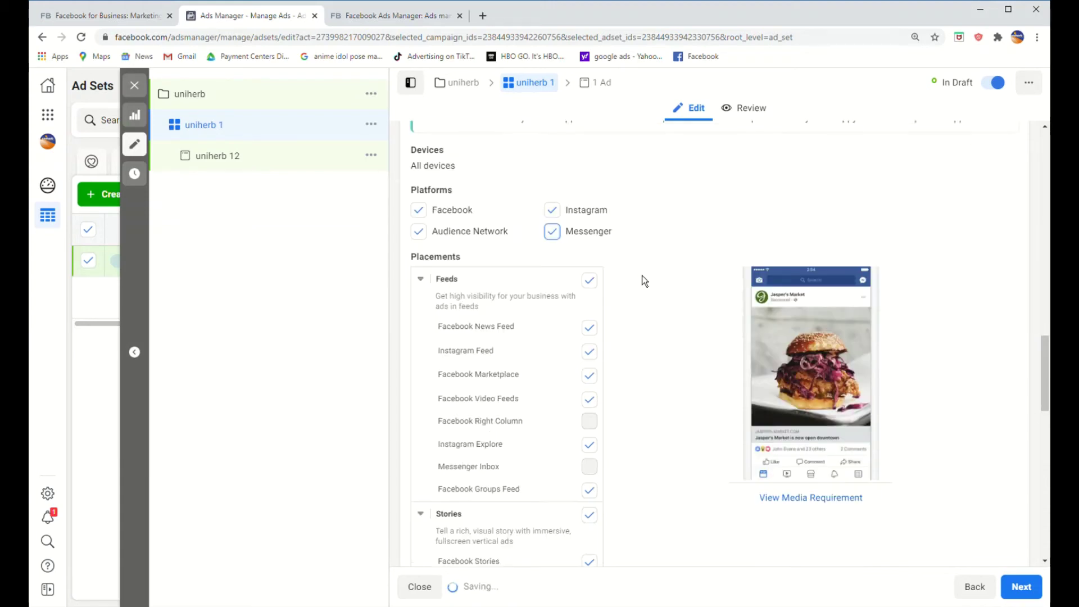
pyautogui.scroll(-6, 549, 309)
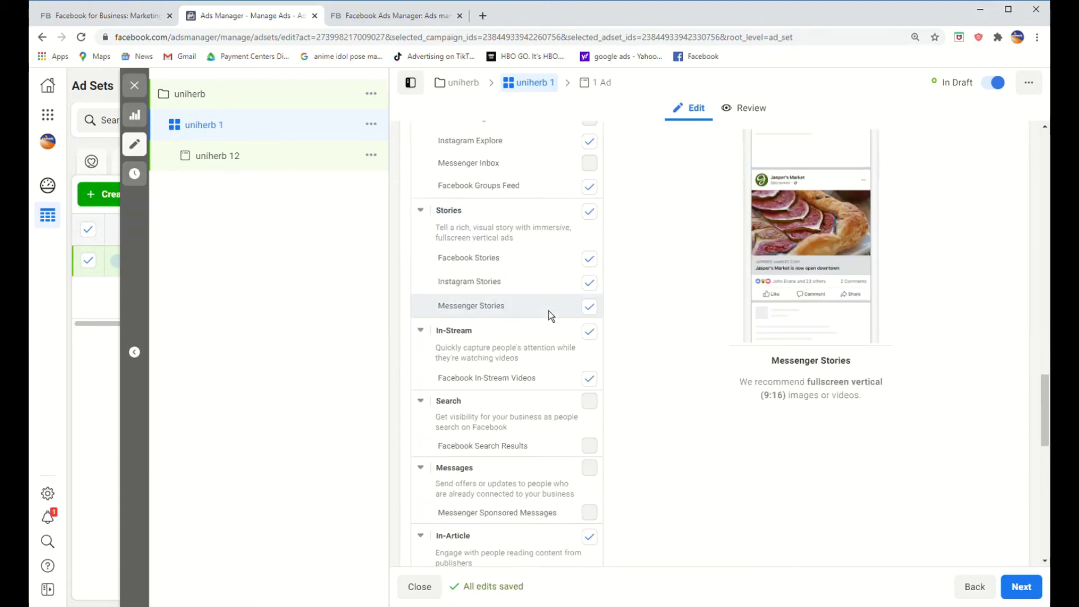
pyautogui.scroll(-3, 548, 310)
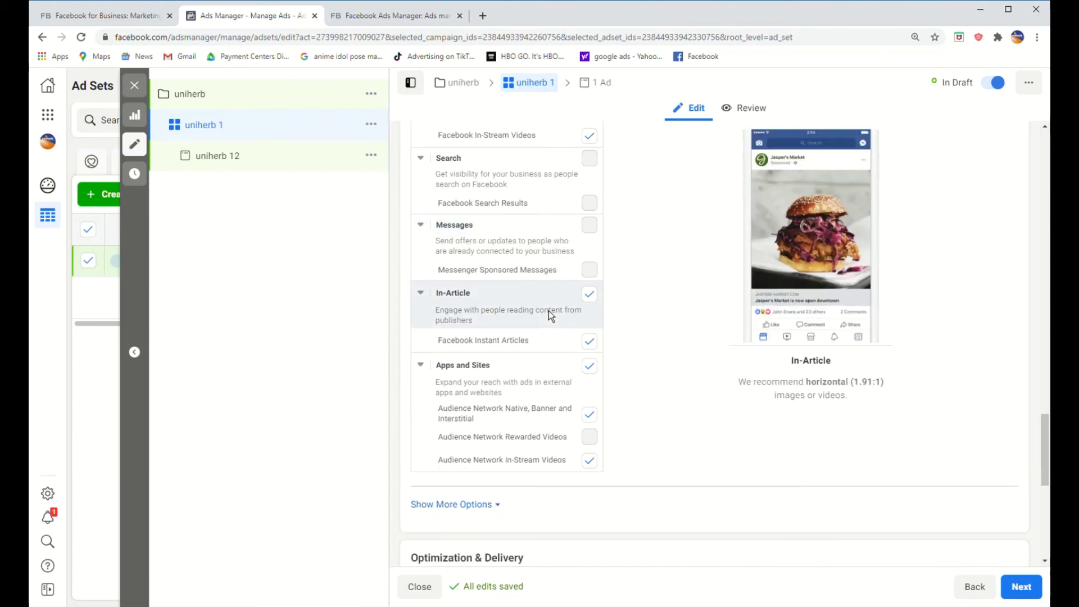
pyautogui.scroll(-3, 532, 278)
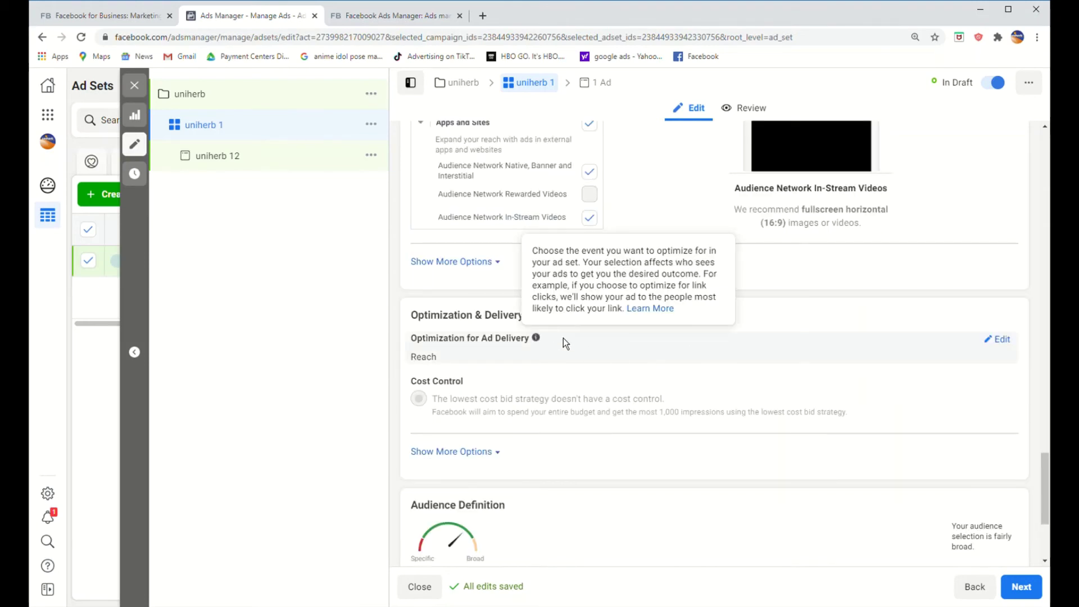
pyautogui.moveTo(733, 343)
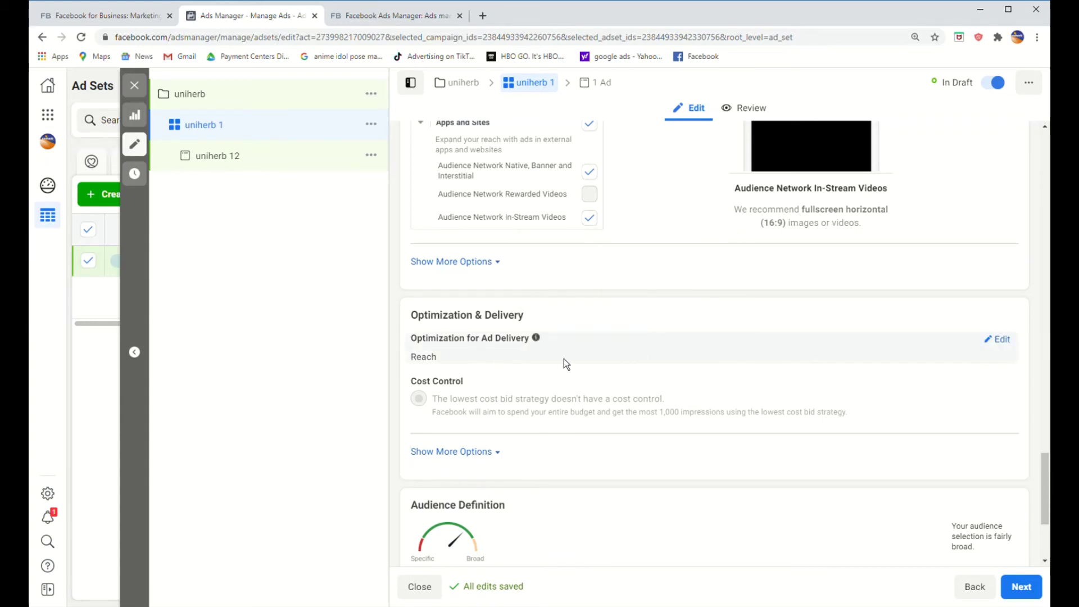
# Step: Expand delivery options showing a 1-impression-per-7-days cap charged per impression, then return to the top
pyautogui.scroll(-2, 789, 413)
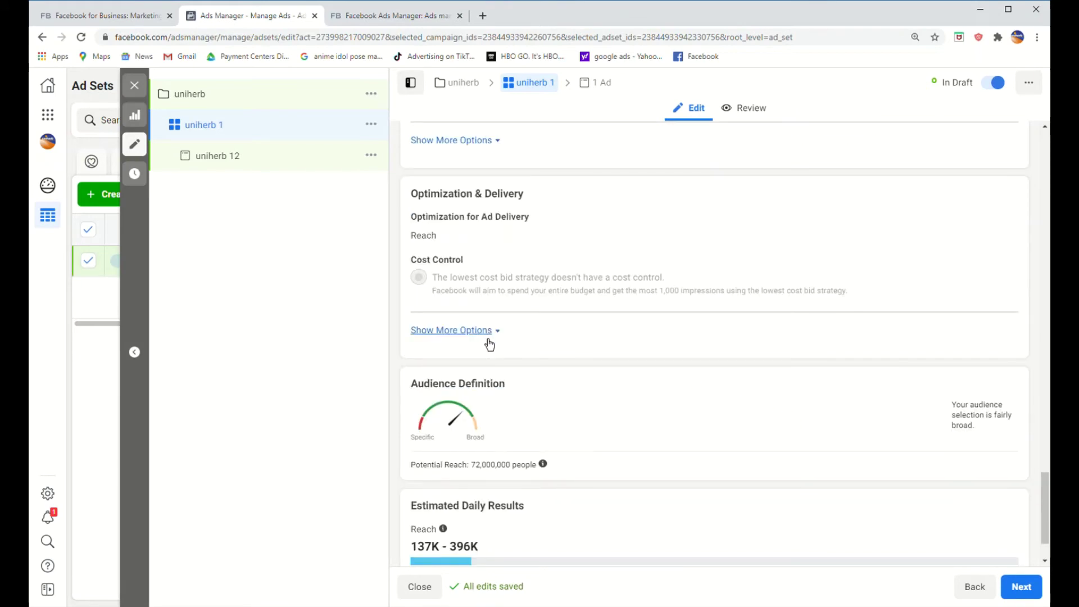
pyautogui.click(487, 330)
pyautogui.scroll(-3, 691, 342)
pyautogui.scroll(-1, 695, 348)
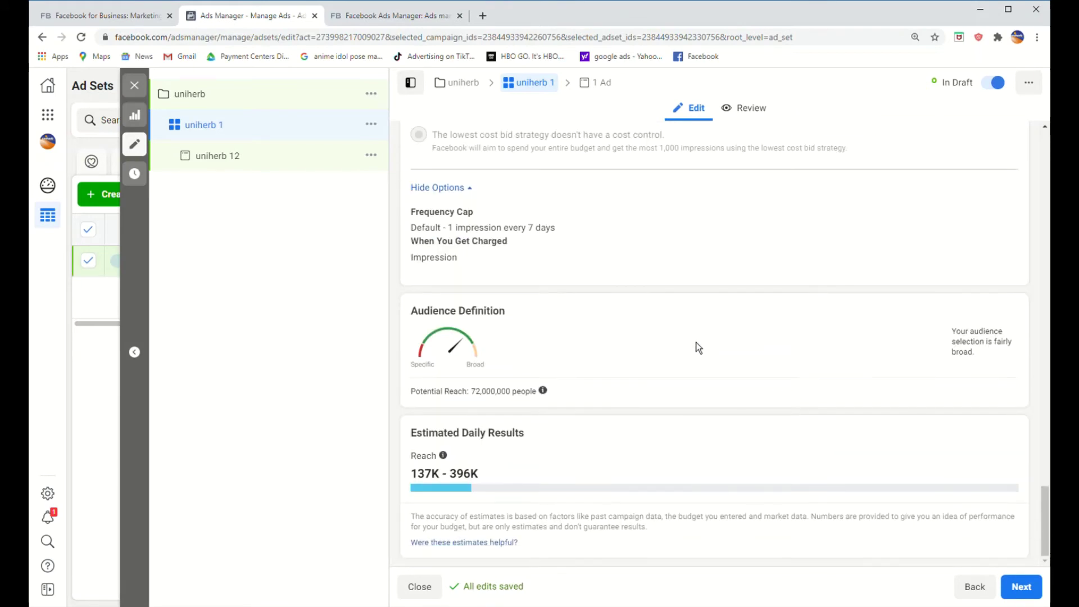
pyautogui.scroll(10, 696, 343)
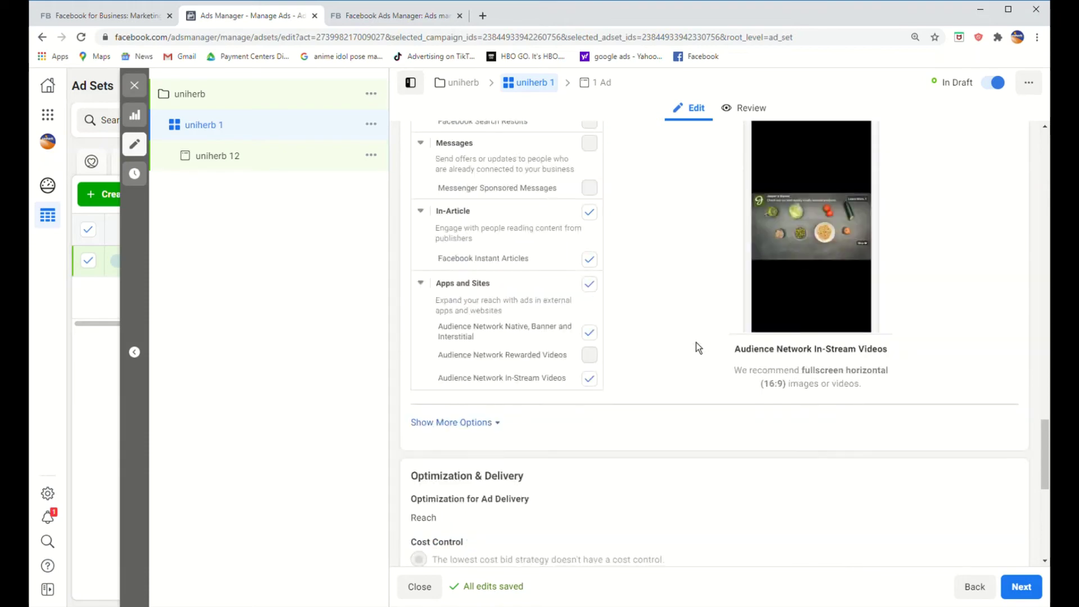
pyautogui.scroll(10, 697, 346)
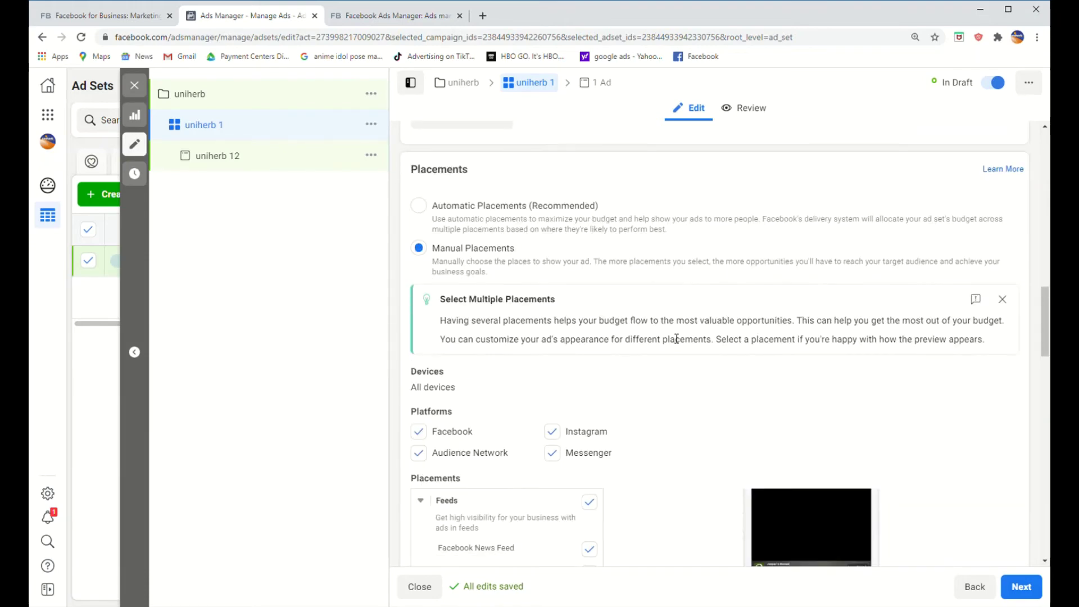
pyautogui.scroll(10, 517, 211)
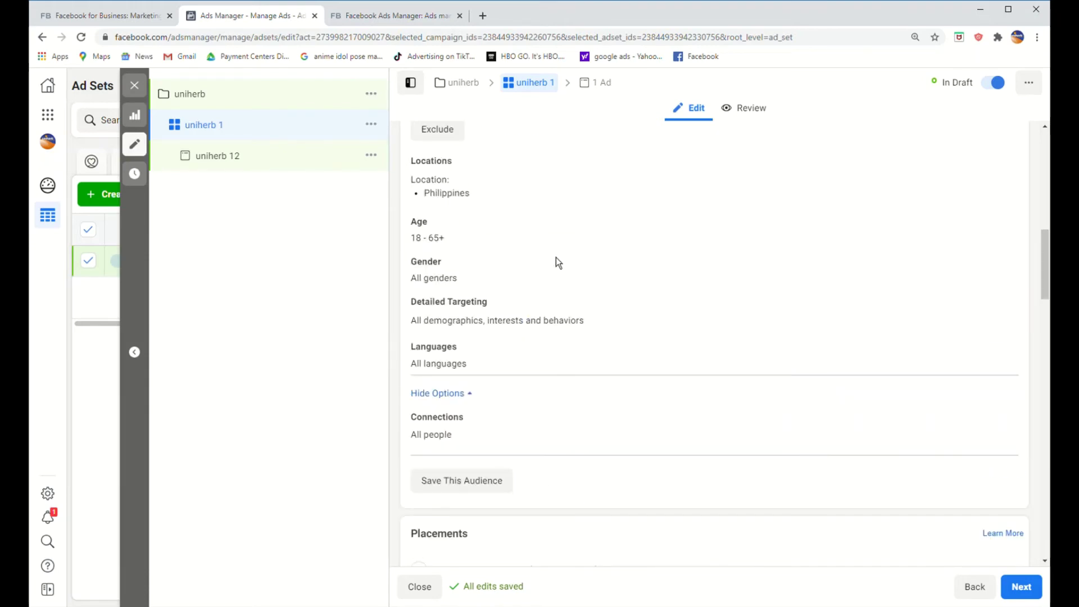
pyautogui.scroll(5, 579, 224)
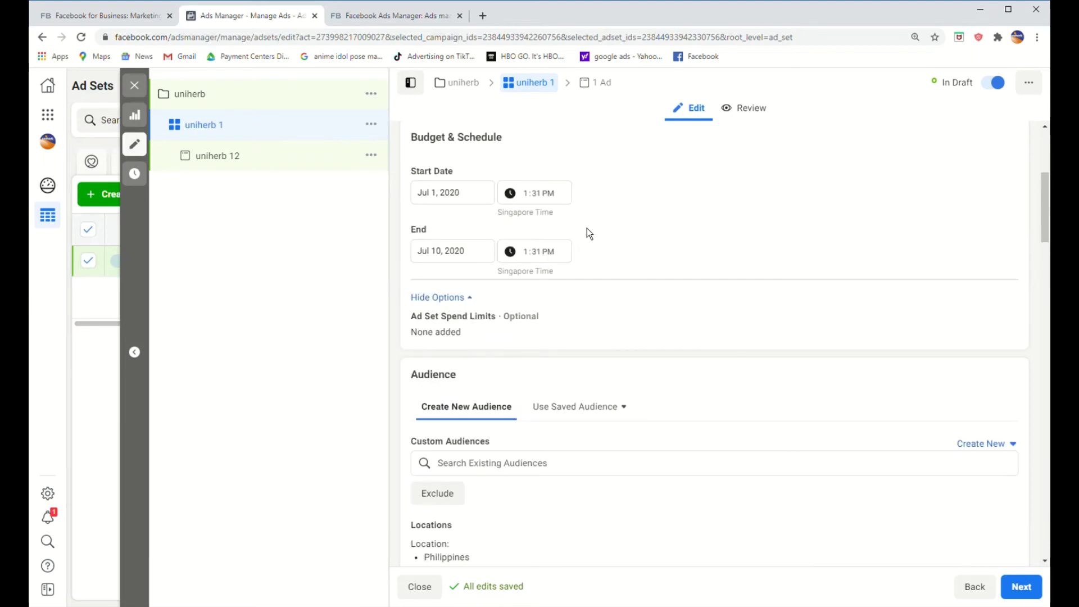
pyautogui.scroll(3, 528, 281)
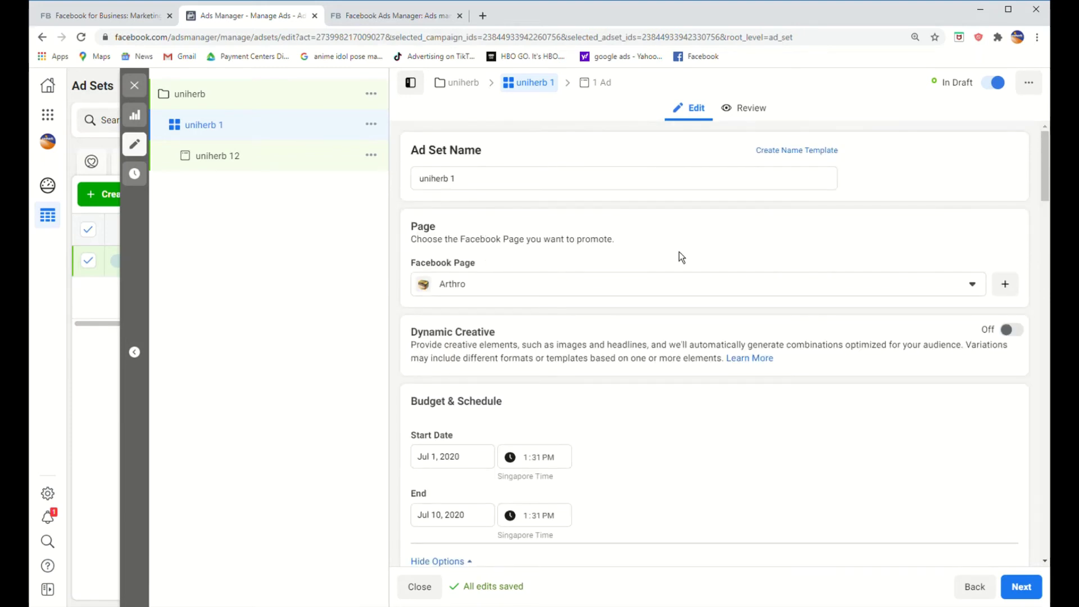
# Step: Open ad 'uniherb 12', leaving its Instagram account choice unchanged
pyautogui.click(595, 90)
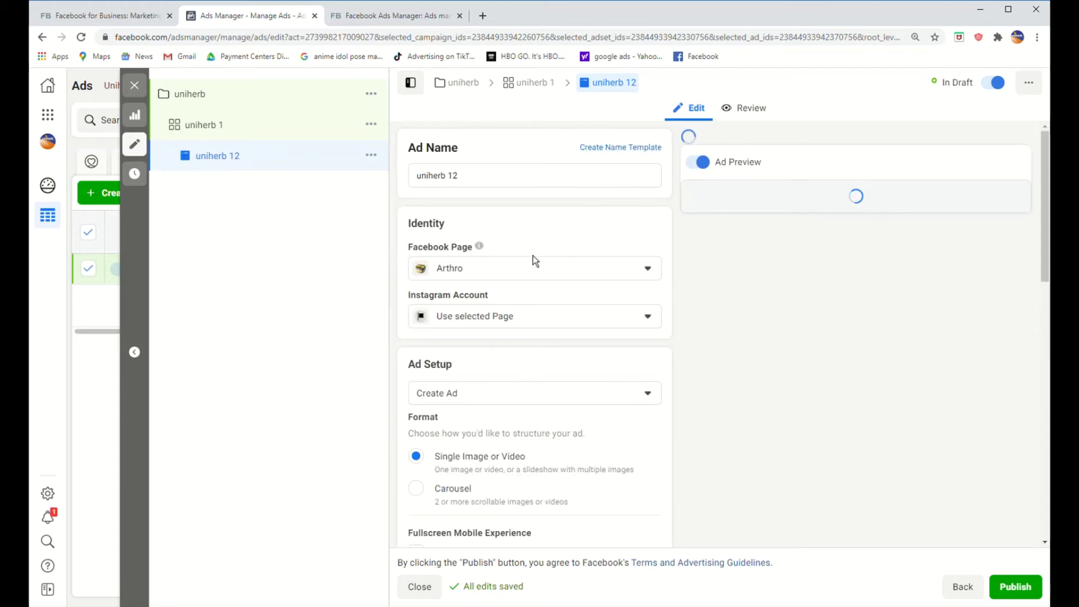
pyautogui.click(558, 322)
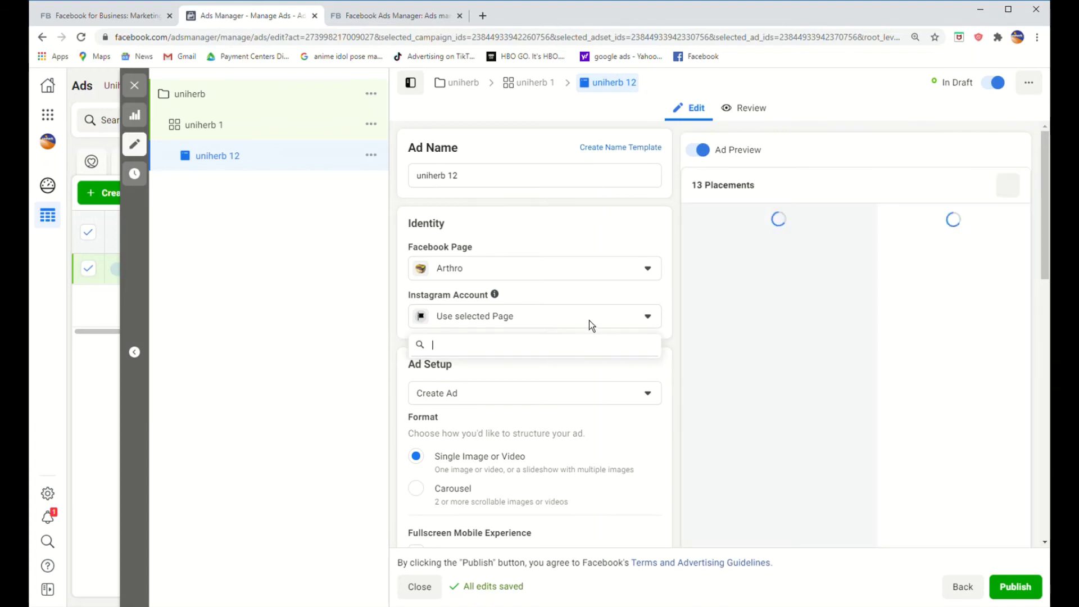
pyautogui.click(593, 320)
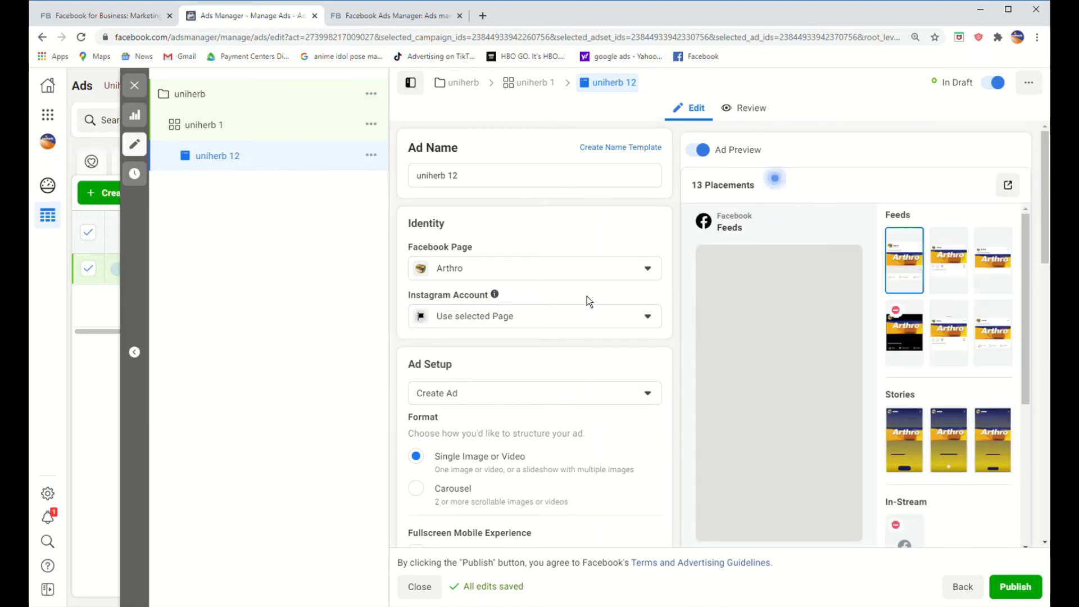
pyautogui.scroll(-4, 572, 346)
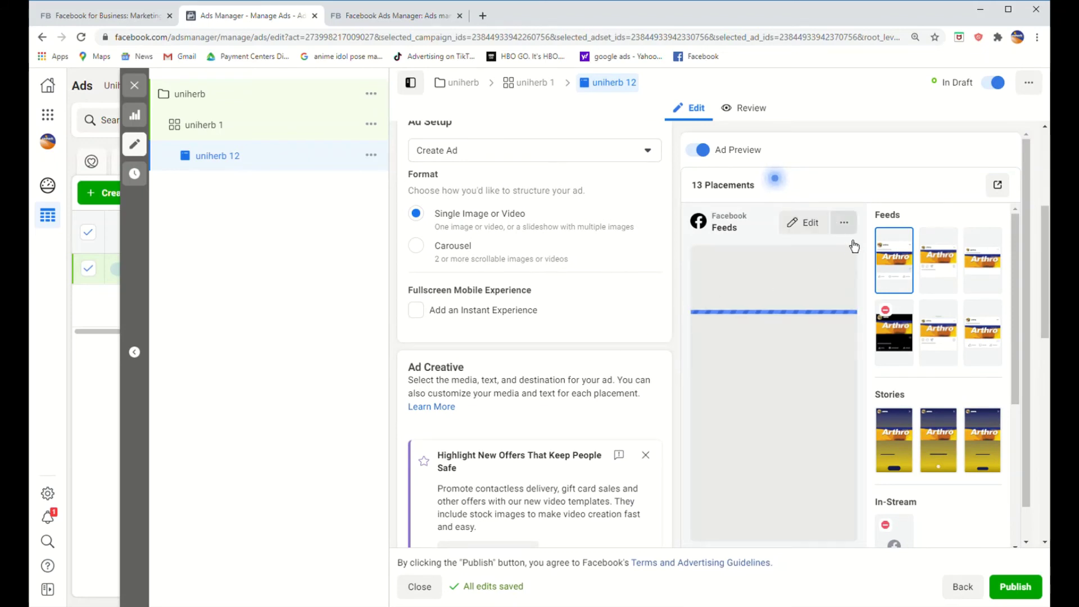
pyautogui.scroll(-1, 864, 269)
pyautogui.scroll(-1, 864, 268)
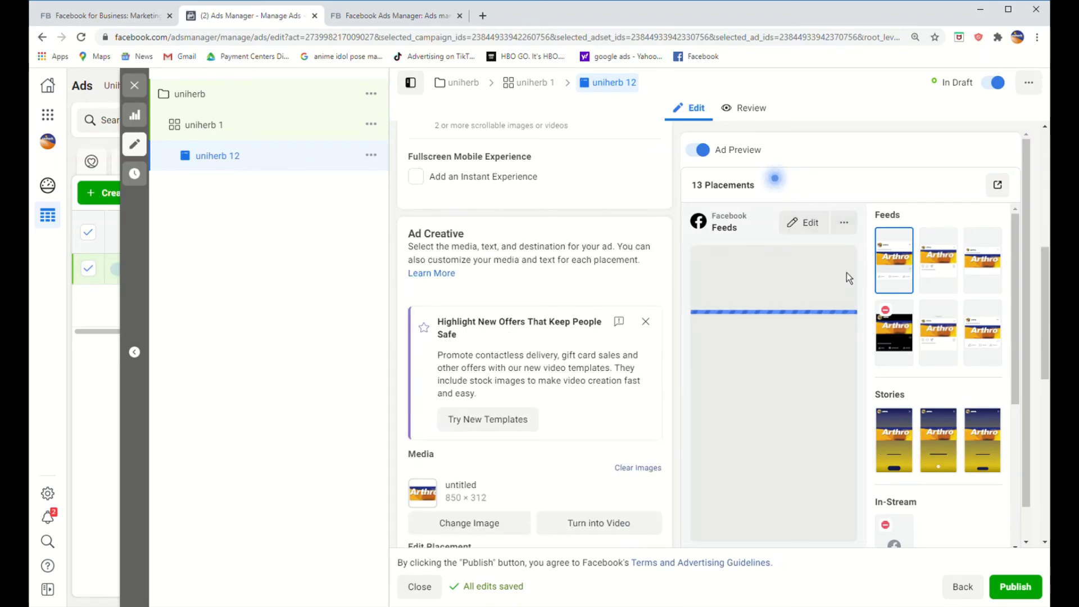
pyautogui.scroll(-1, 847, 272)
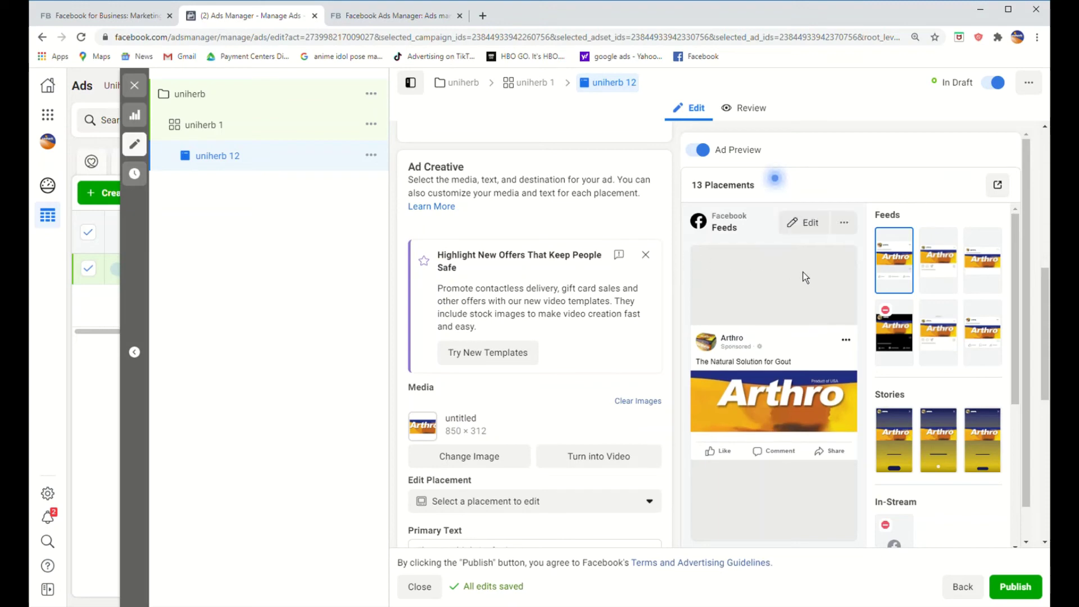
pyautogui.scroll(-1, 824, 313)
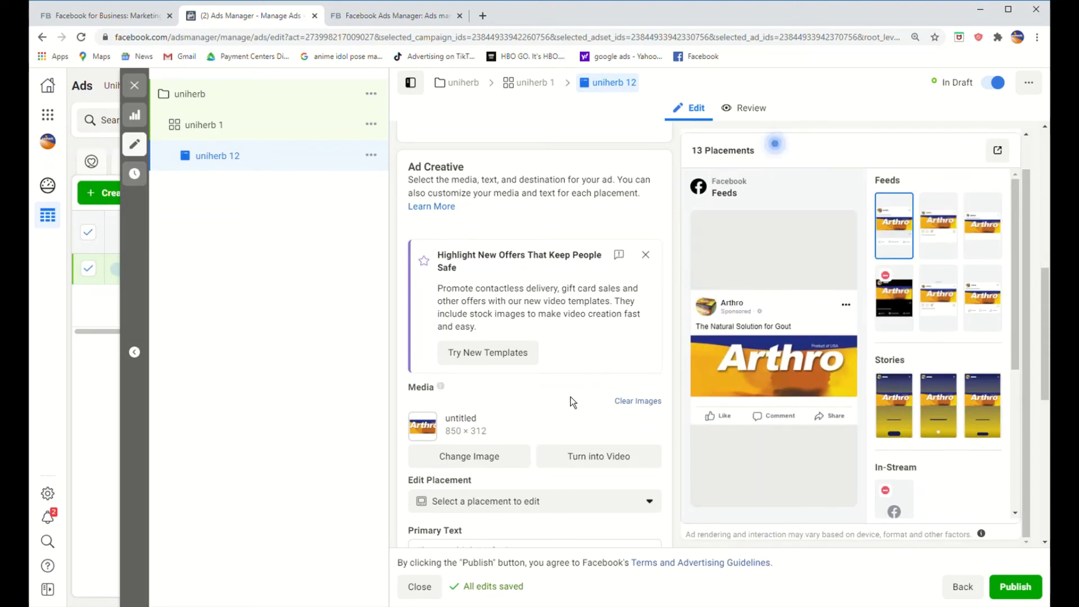
pyautogui.scroll(-2, 571, 397)
pyautogui.scroll(-1, 565, 399)
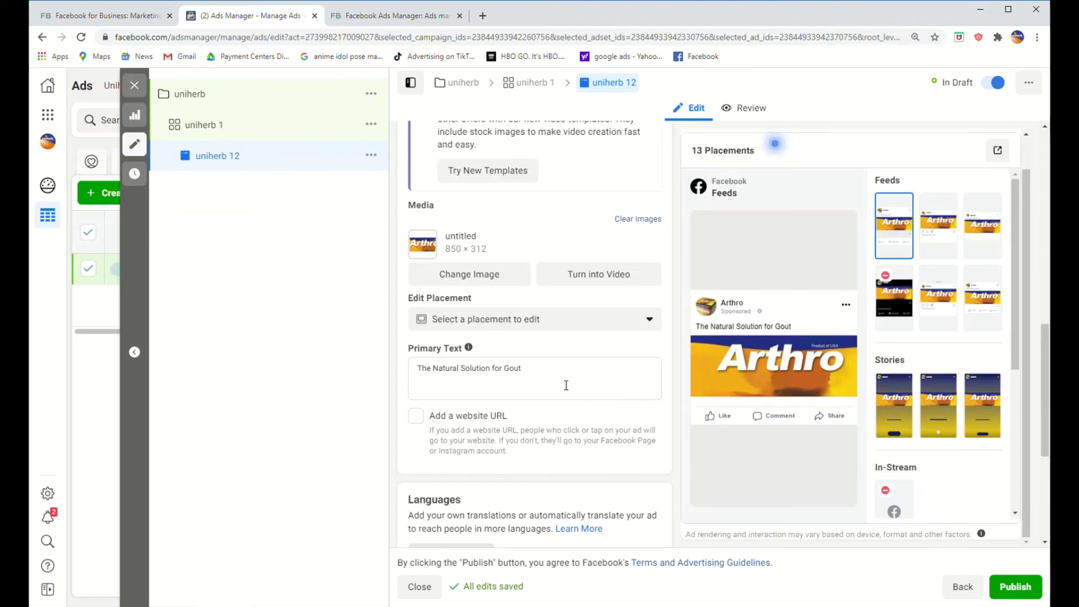
# Step: Give the ad the primary text 'The Natural Solution for Gout', with no website URL
pyautogui.click(566, 385)
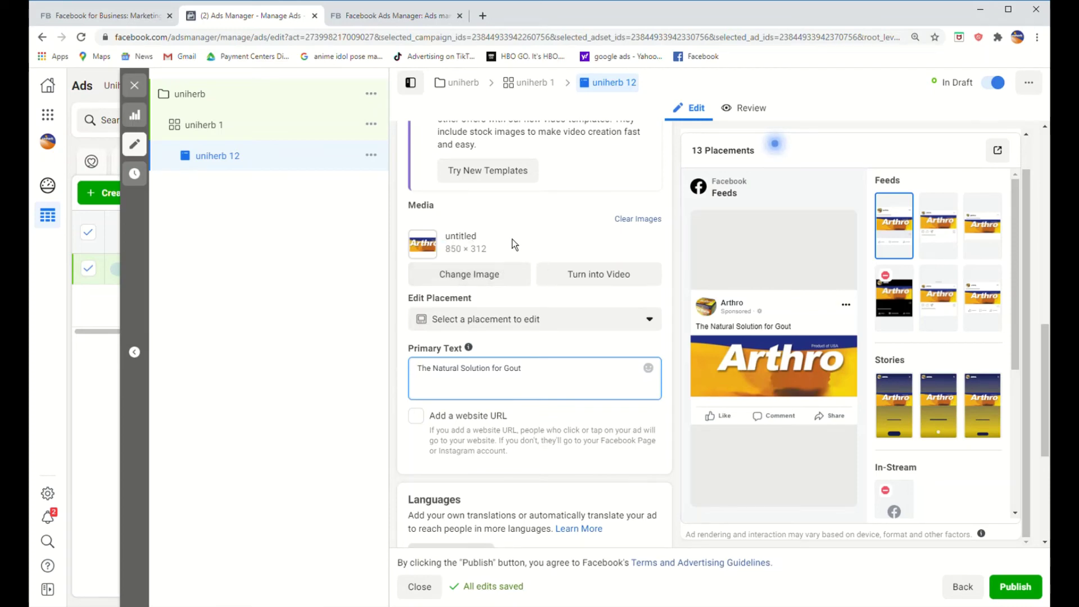
pyautogui.moveTo(754, 266)
pyautogui.click(416, 415)
pyautogui.click(511, 415)
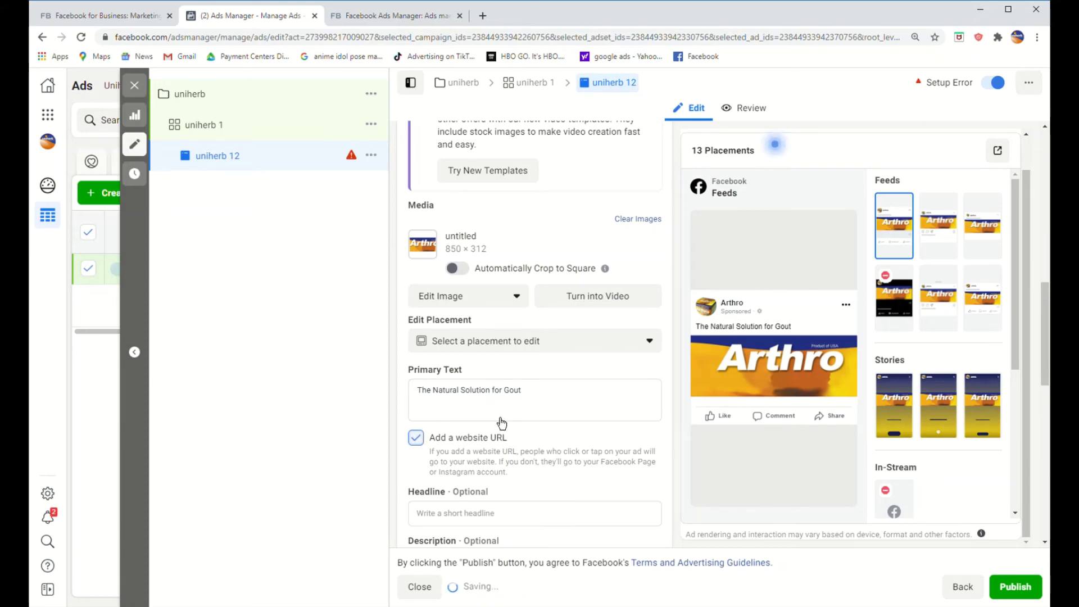
pyautogui.click(502, 436)
pyautogui.scroll(-5, 561, 382)
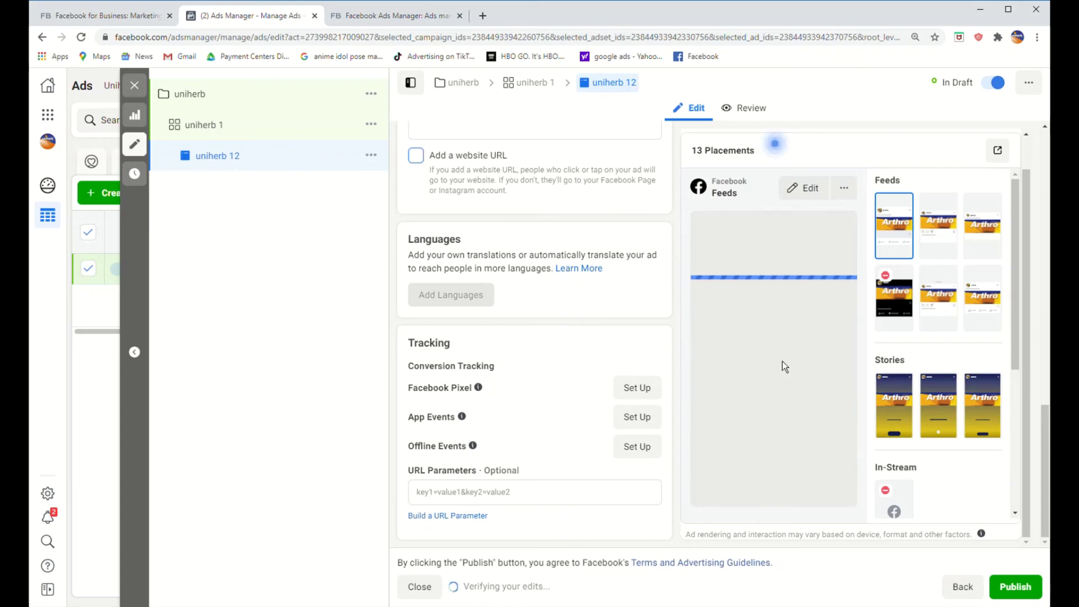
pyautogui.scroll(8, 604, 297)
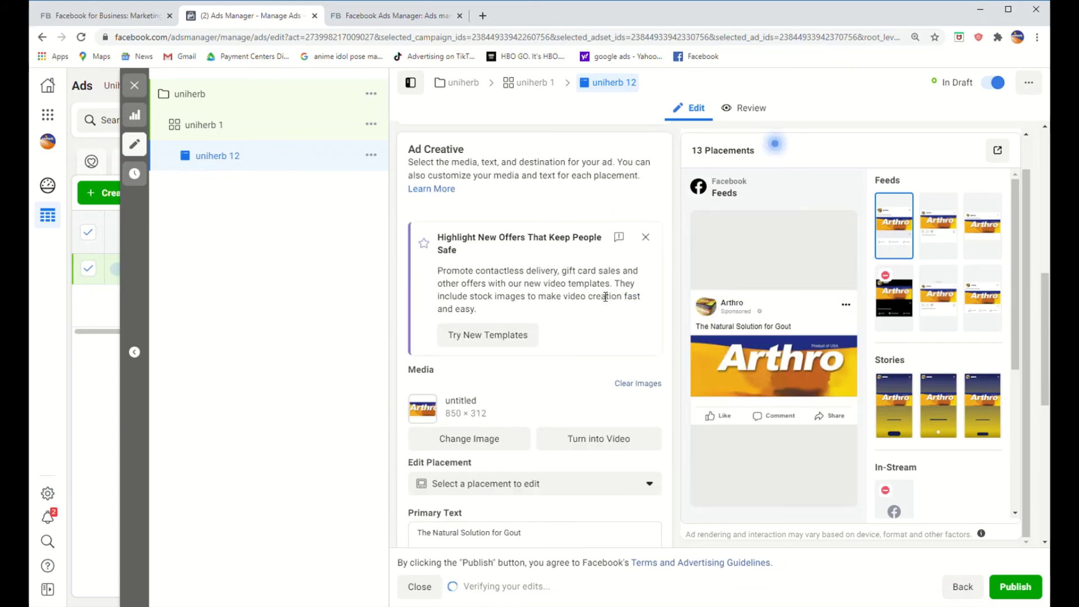
pyautogui.scroll(-1, 579, 350)
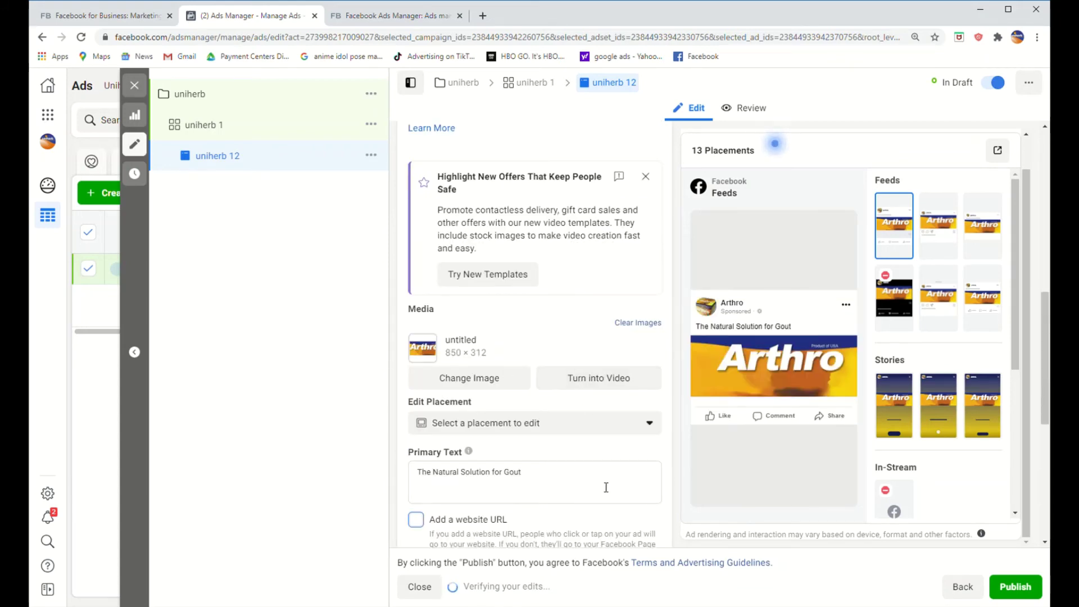
pyautogui.scroll(6, 605, 487)
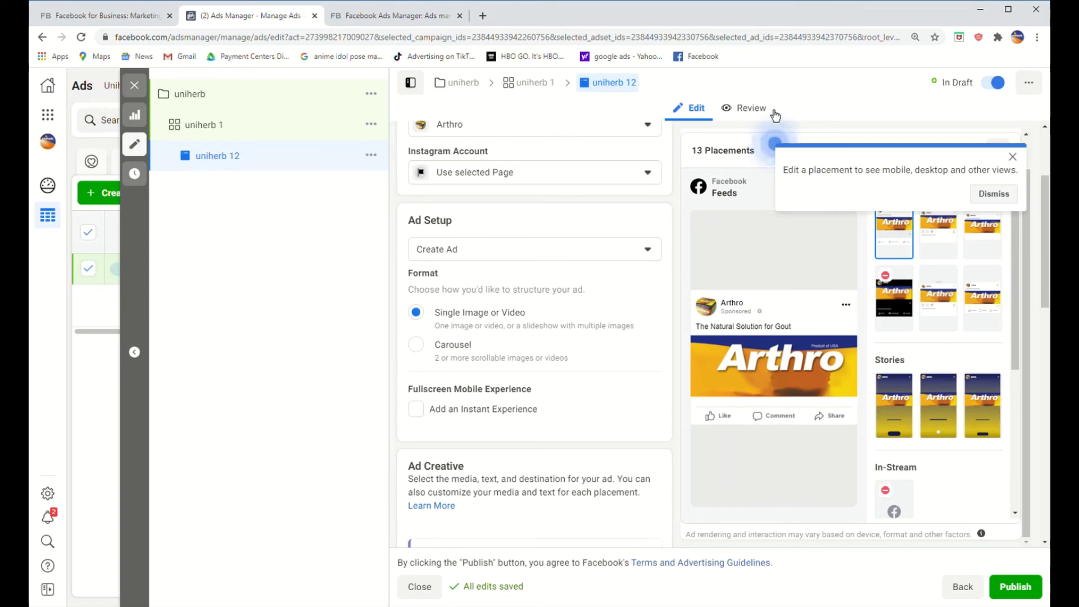
# Step: Dismiss the placement tip and view ad uniherb 12's Review summary
pyautogui.click(1008, 198)
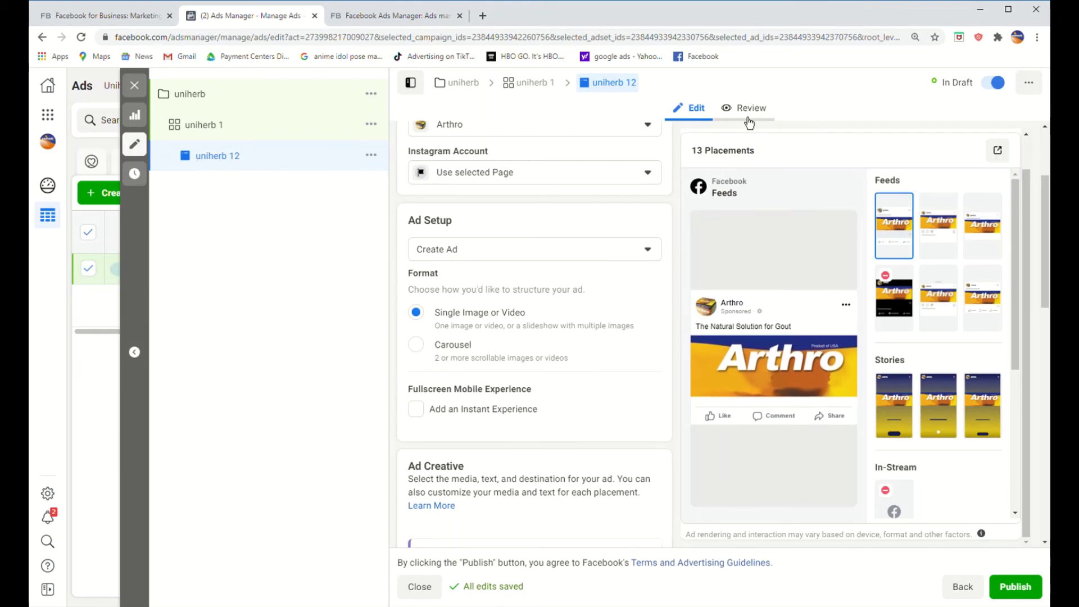
pyautogui.click(748, 117)
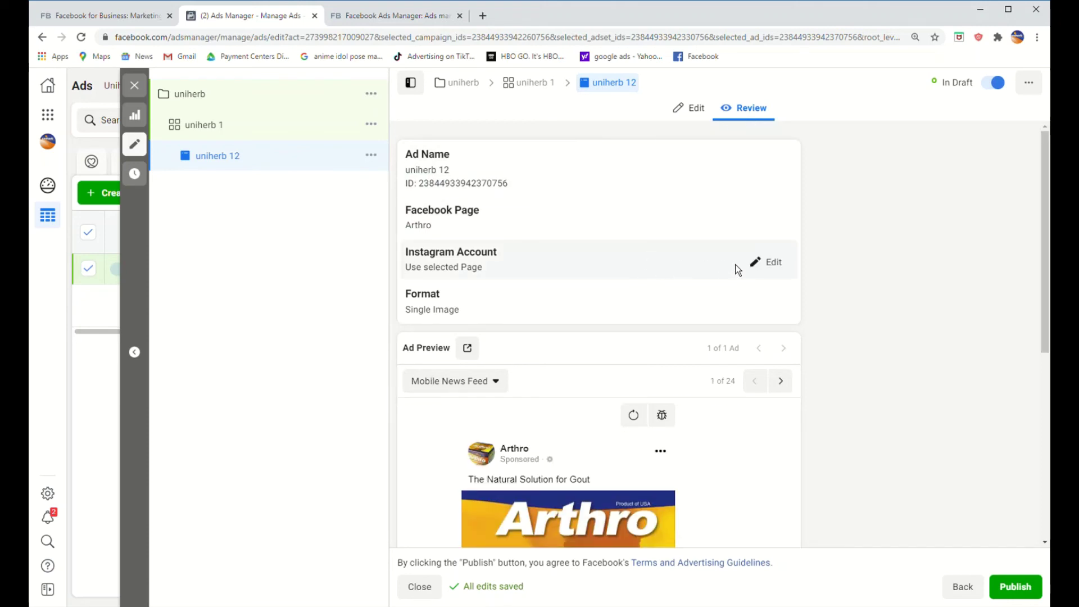
pyautogui.scroll(-3, 682, 304)
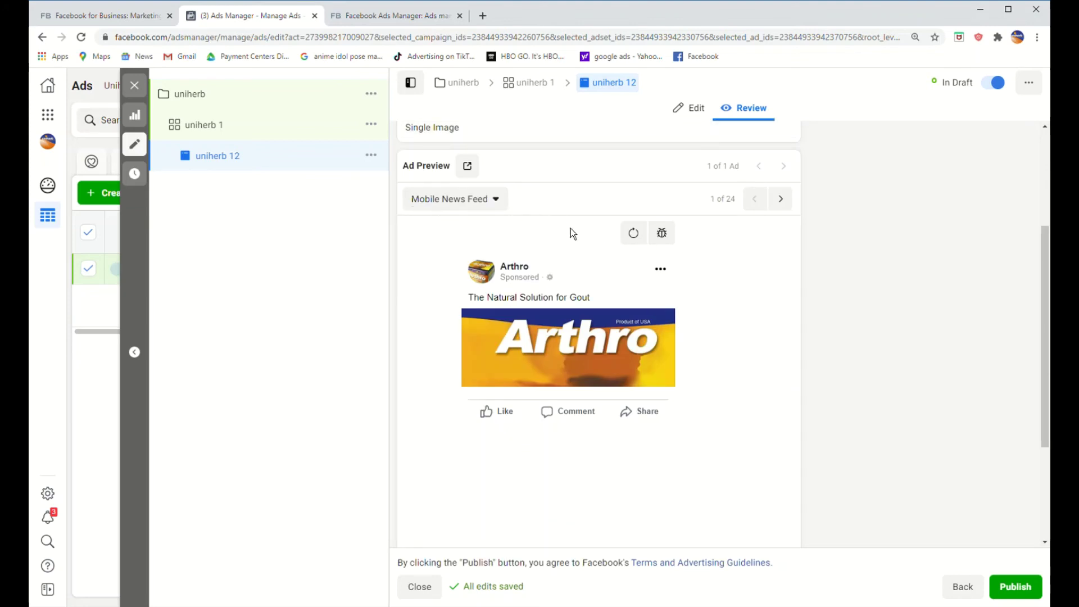
# Step: Step through placement previews from Desktop News Feed to Mobile Marketplace Feed
pyautogui.click(788, 205)
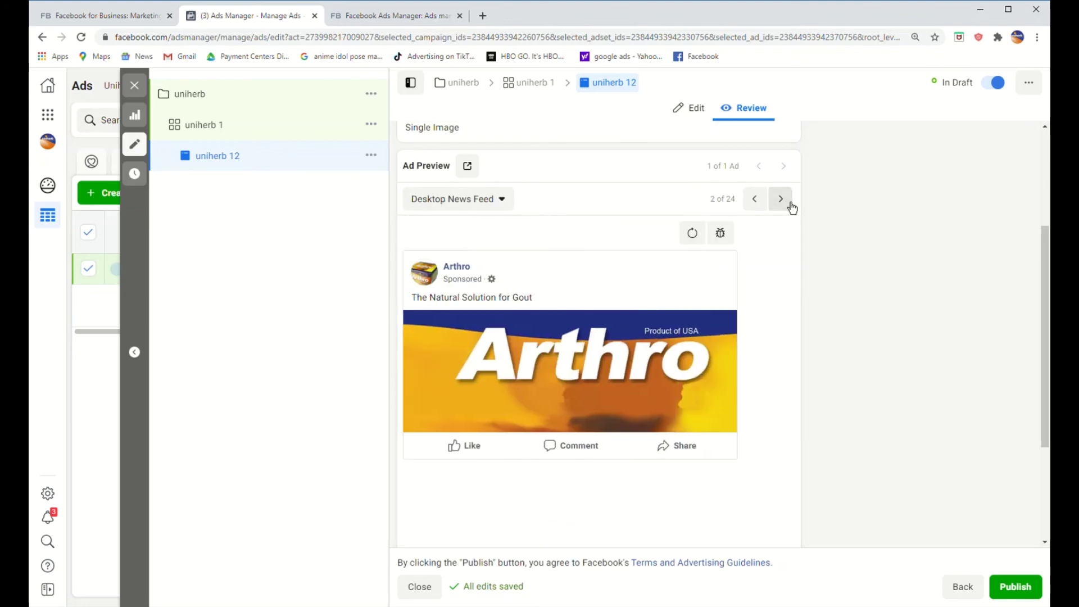
pyautogui.click(790, 204)
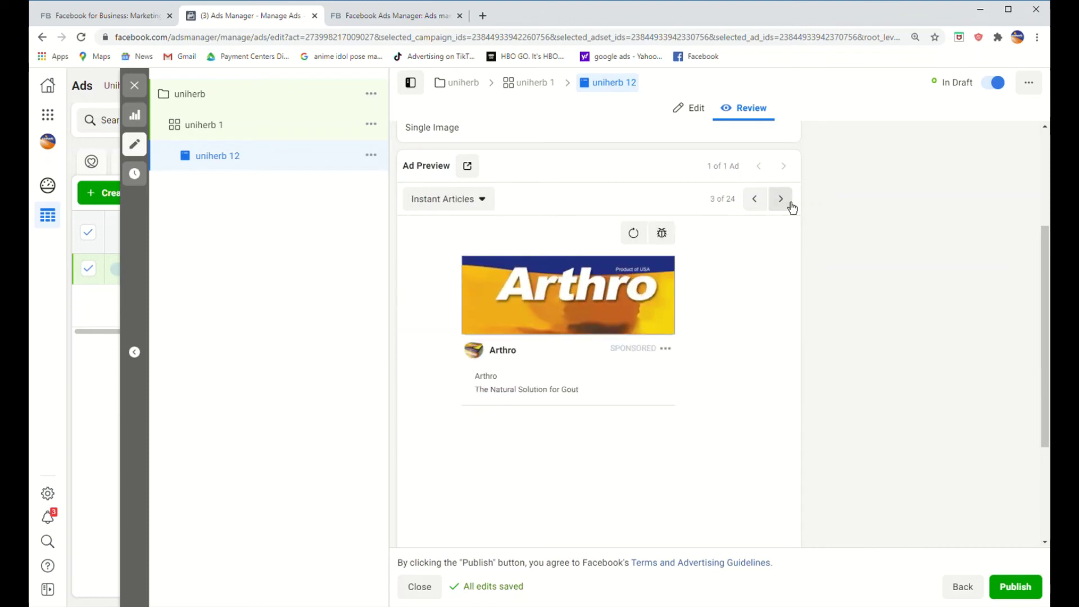
pyautogui.click(790, 204)
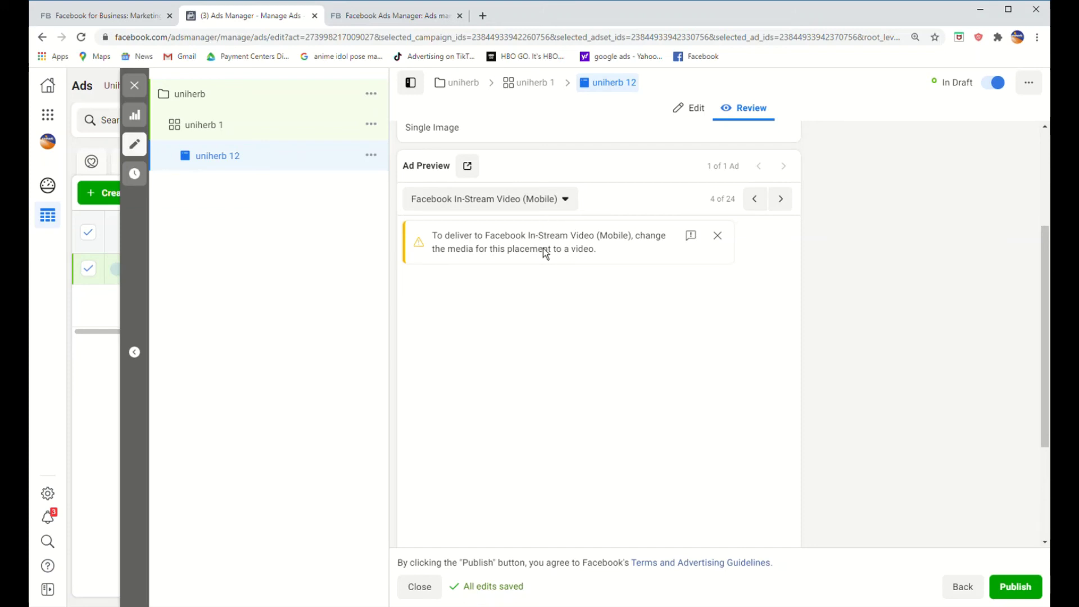
pyautogui.click(787, 209)
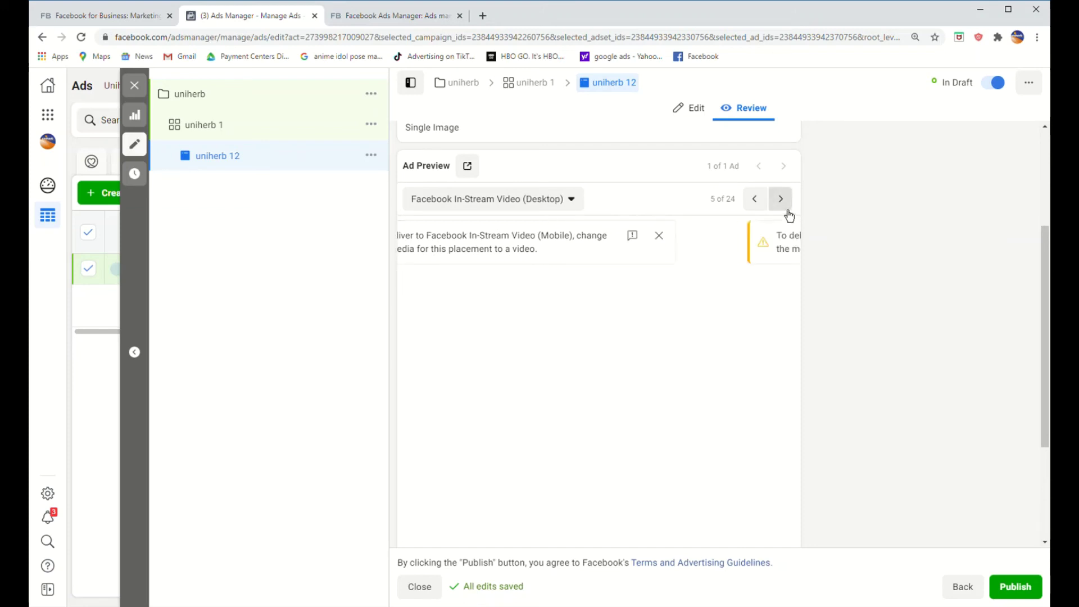
pyautogui.click(787, 209)
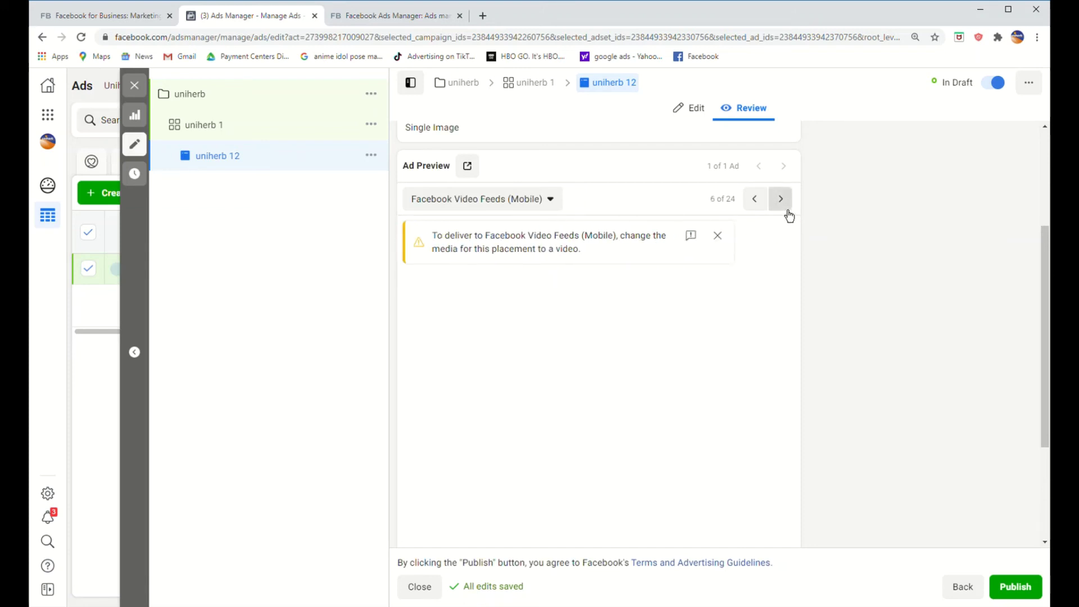
pyautogui.click(787, 209)
pyautogui.click(787, 209)
pyautogui.click(787, 209)
pyautogui.scroll(3, 735, 193)
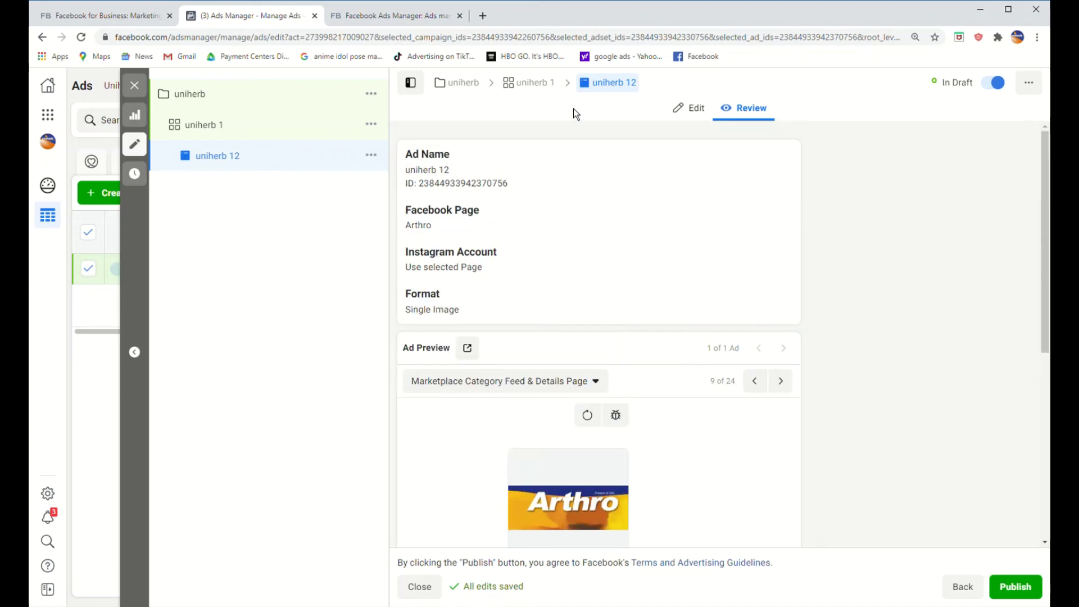
# Step: Publish ad 'uniherb 12' from the Edit view, which brings up the Philippines / Philippine Peso / Asia/Singapore account setup
pyautogui.click(699, 123)
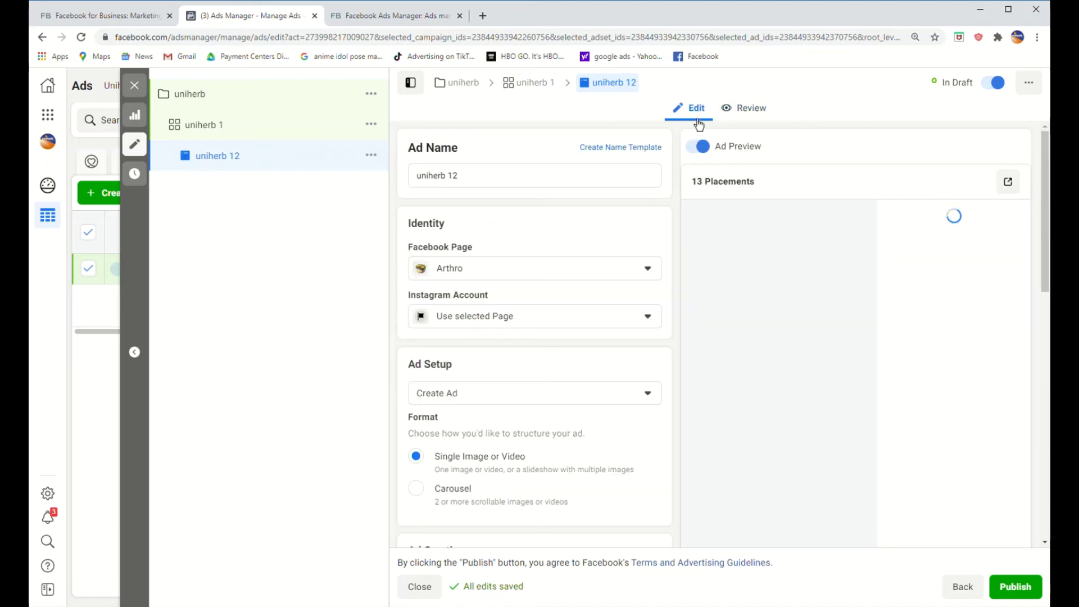
pyautogui.scroll(-5, 860, 409)
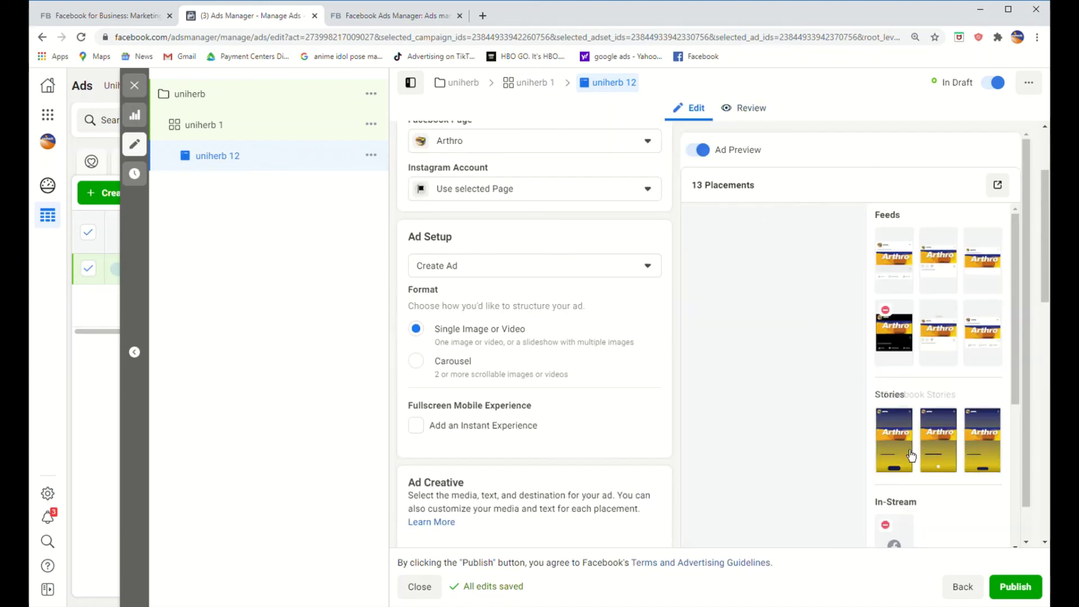
pyautogui.click(1010, 592)
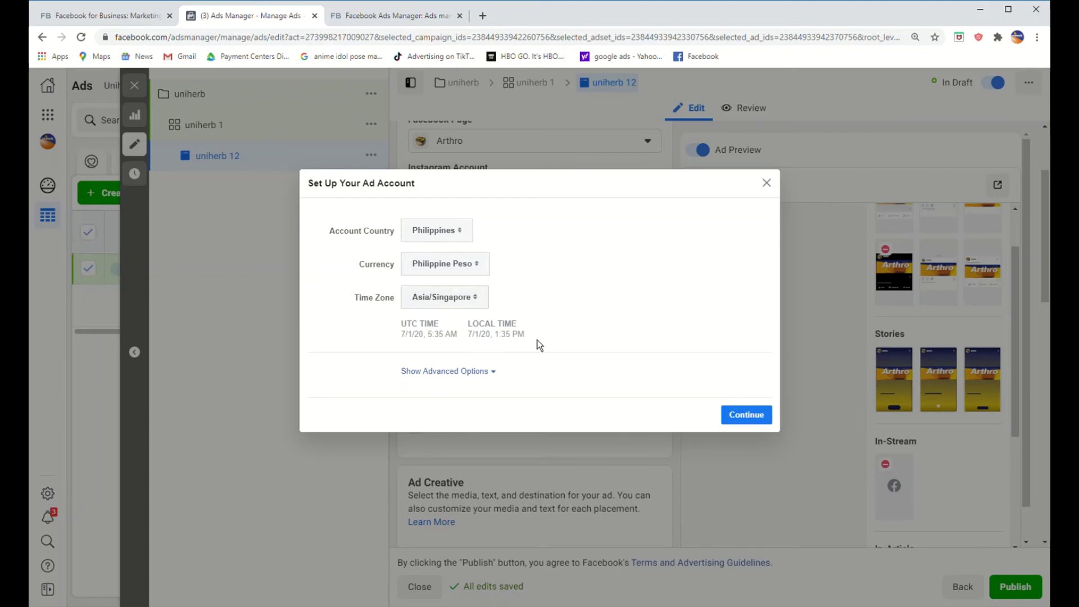
# Step: Accept the Philippines, Peso and Asia/Singapore account settings, then start PayPal payment and cancel back to the editor
pyautogui.click(489, 372)
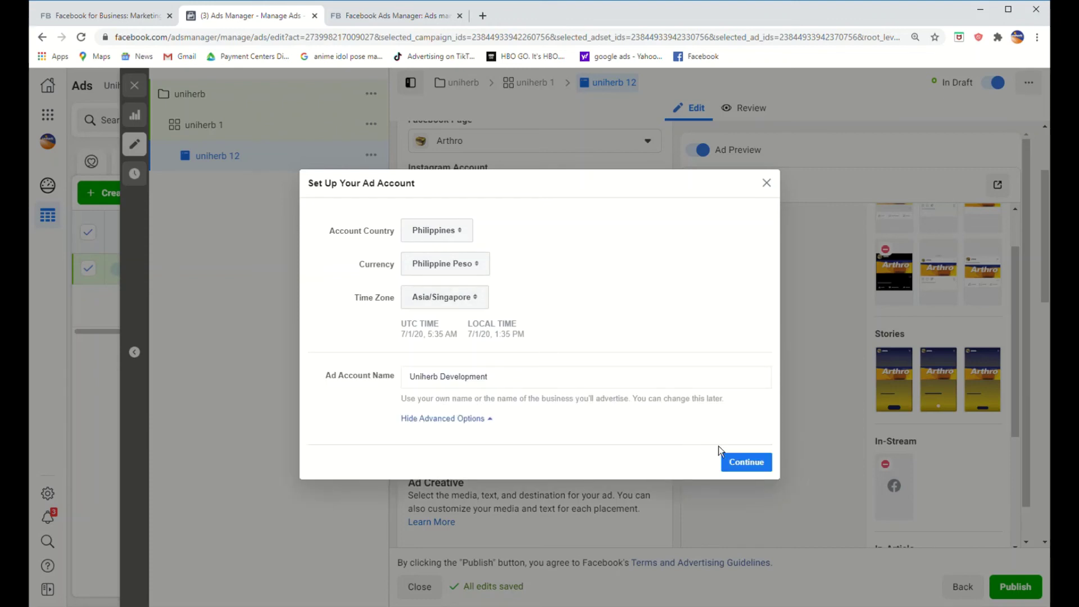
pyautogui.click(743, 464)
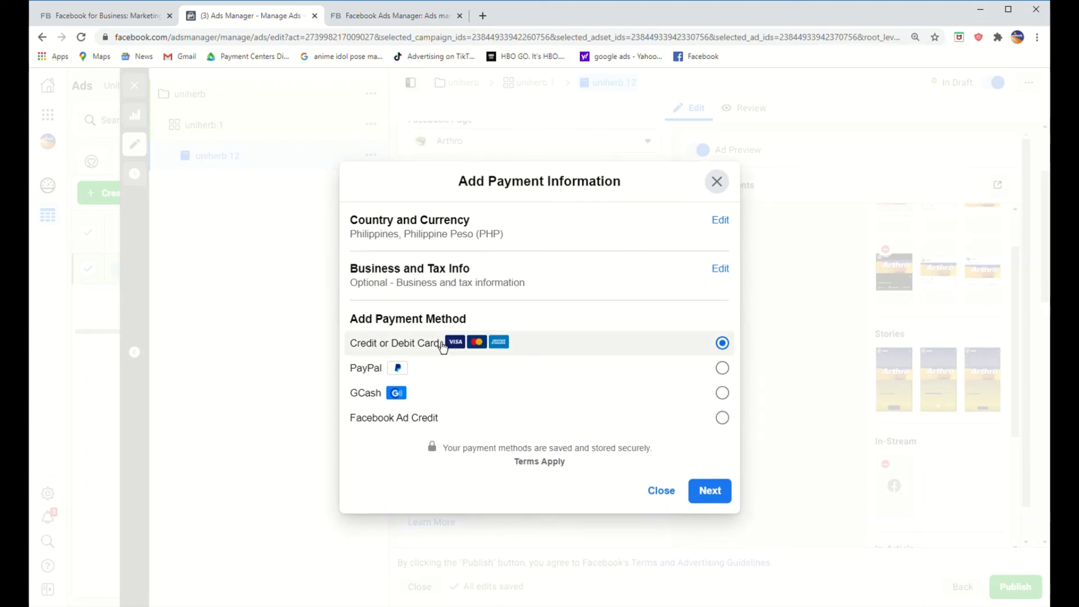
pyautogui.click(711, 374)
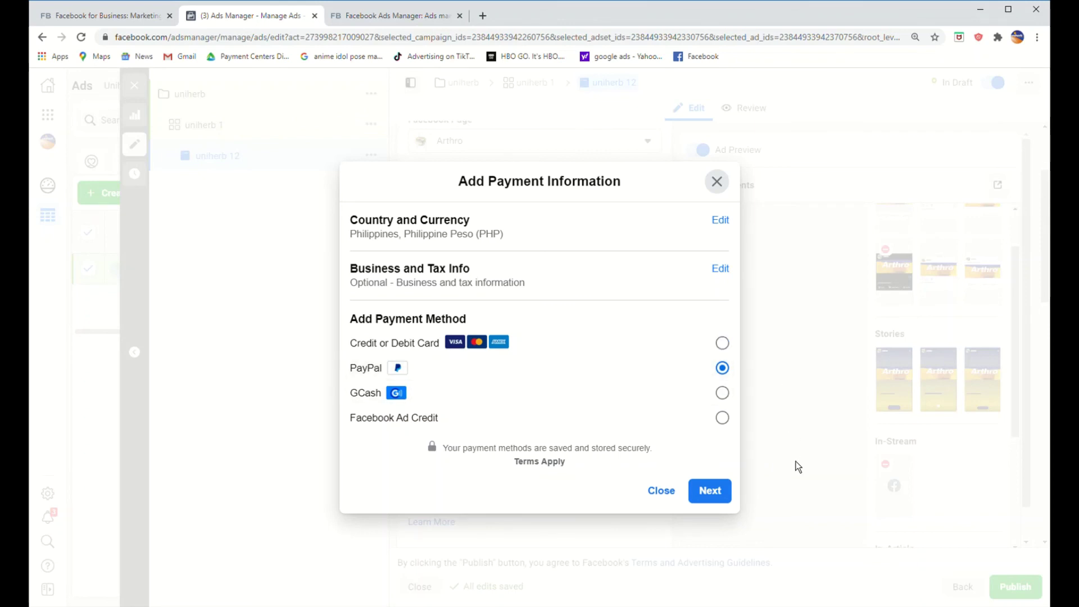
pyautogui.click(702, 499)
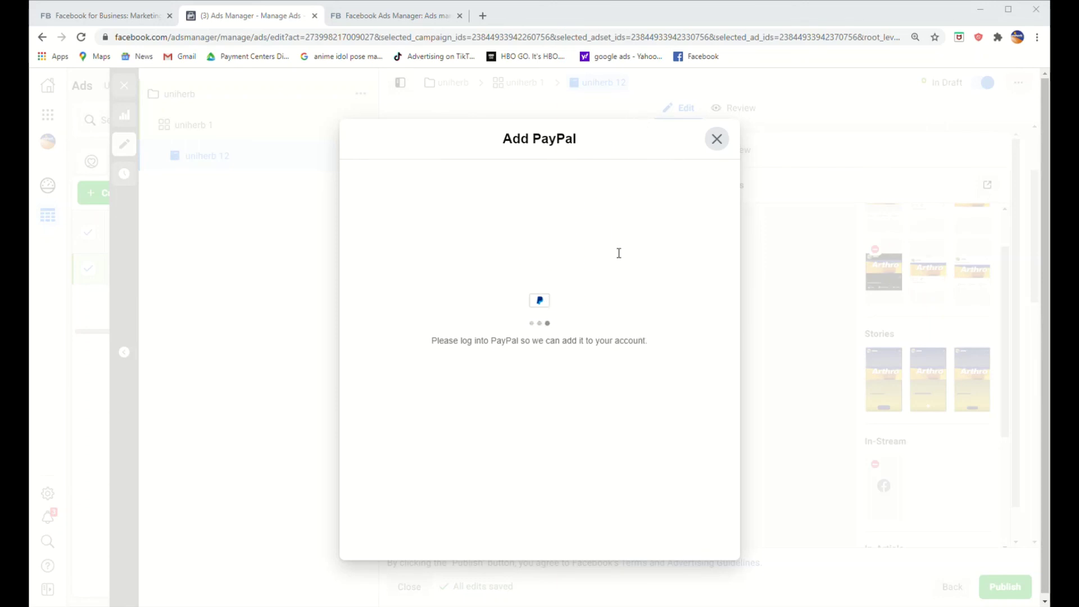
pyautogui.click(717, 139)
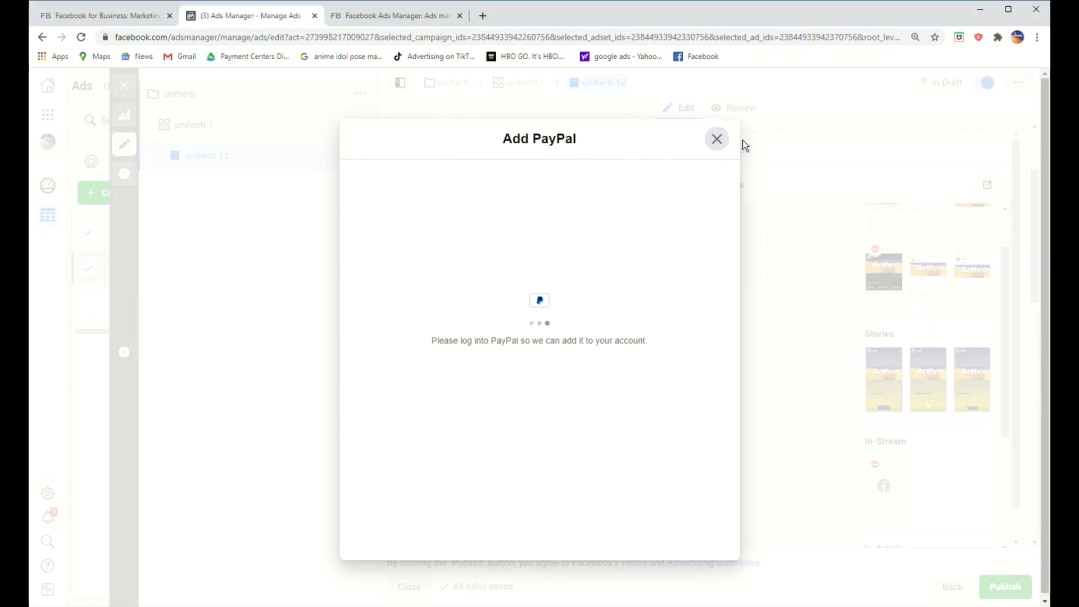
pyautogui.click(717, 183)
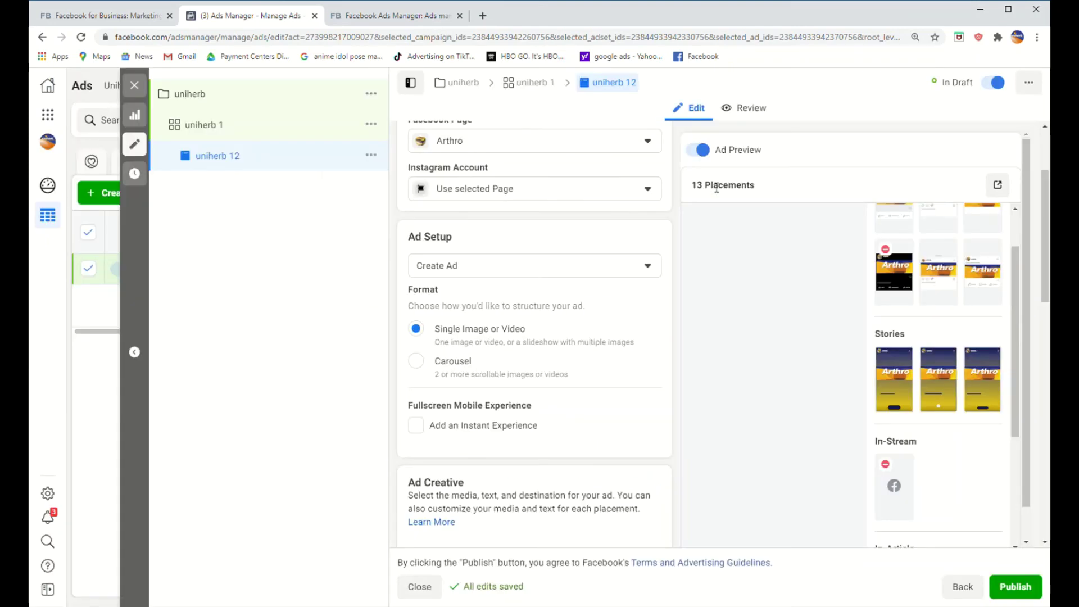
# Step: Exit the uniherb 1 ad set editor without publishing, keeping all three items as drafts
pyautogui.click(962, 591)
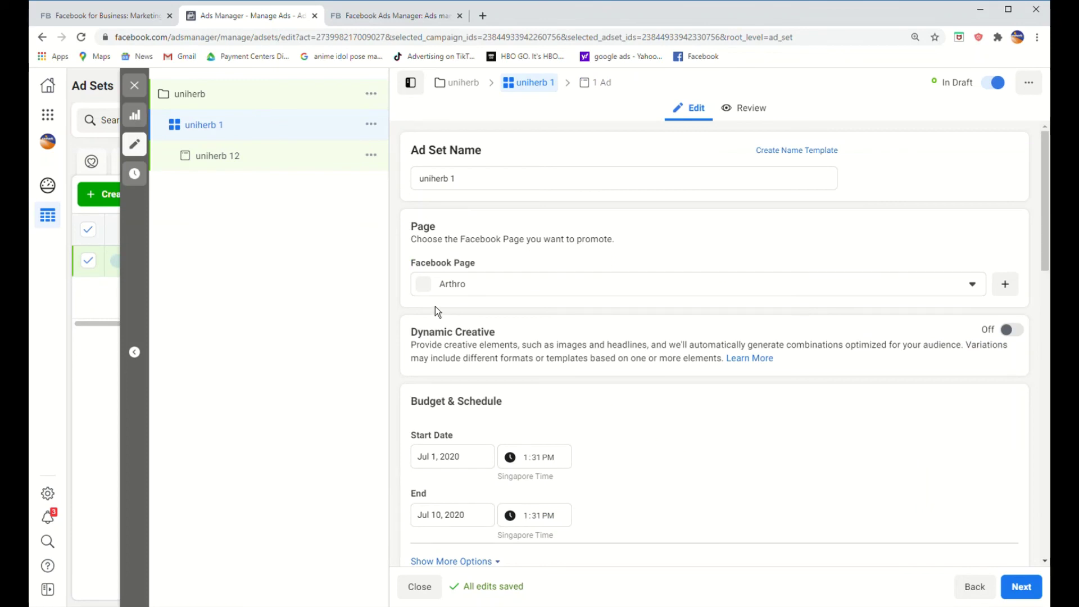
pyautogui.click(141, 92)
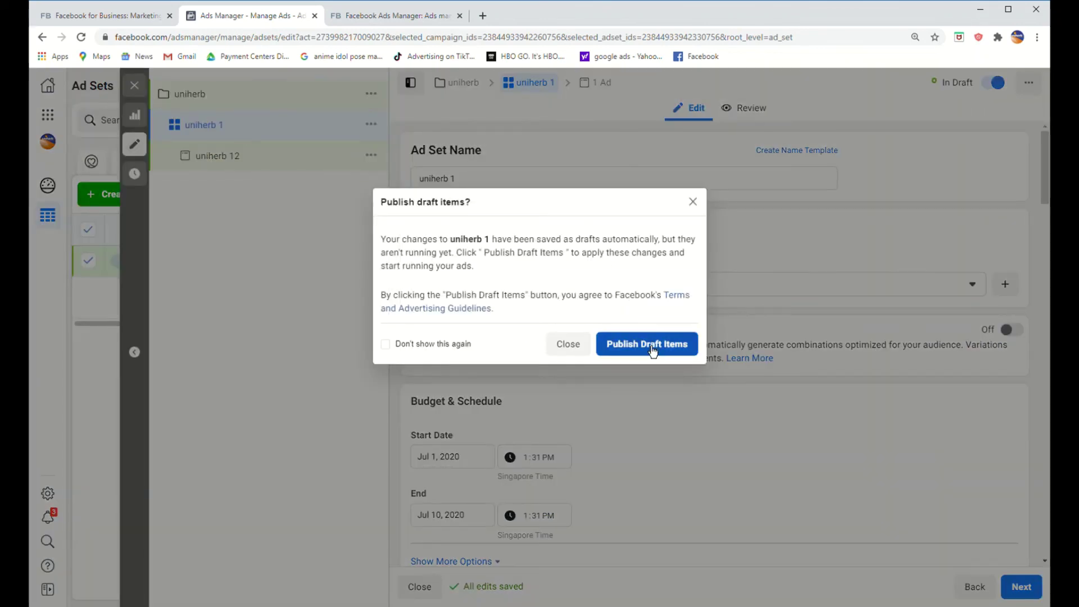
pyautogui.click(569, 352)
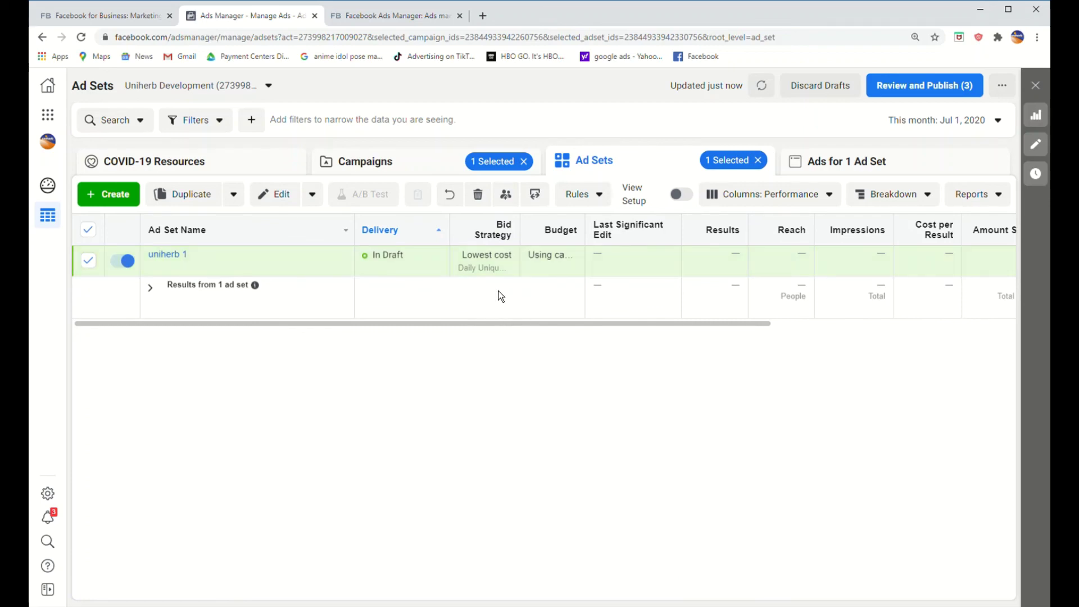
# Step: Review the draft ad, then ad set uniherb 1, then campaign uniherb at ₱15,000.00 lifetime budget
pyautogui.moveTo(539, 324); pyautogui.dragTo(580, 371)
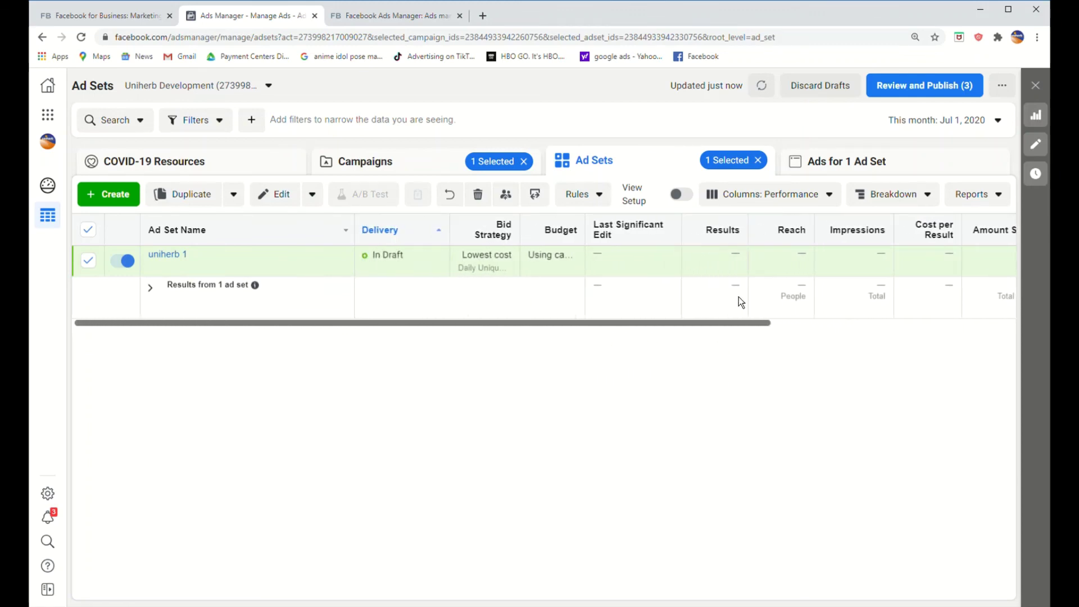
pyautogui.click(904, 169)
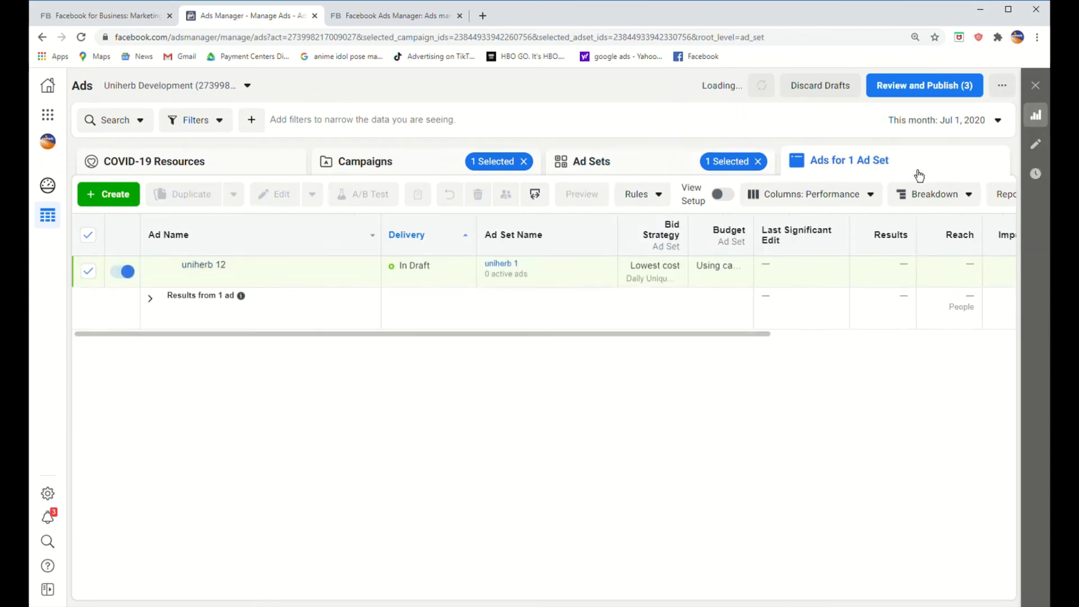
pyautogui.click(640, 169)
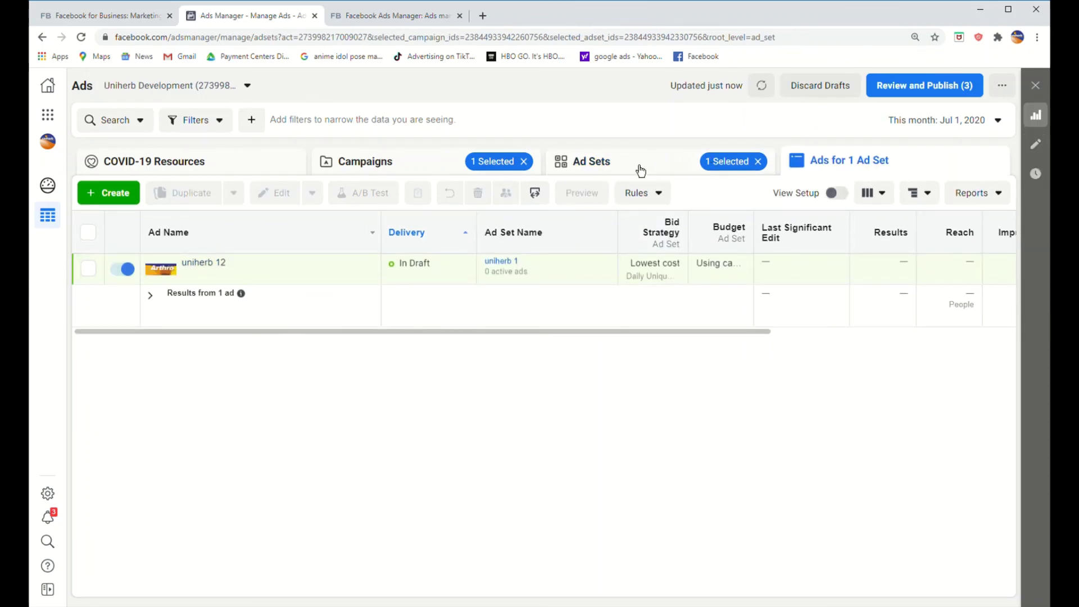
pyautogui.click(398, 172)
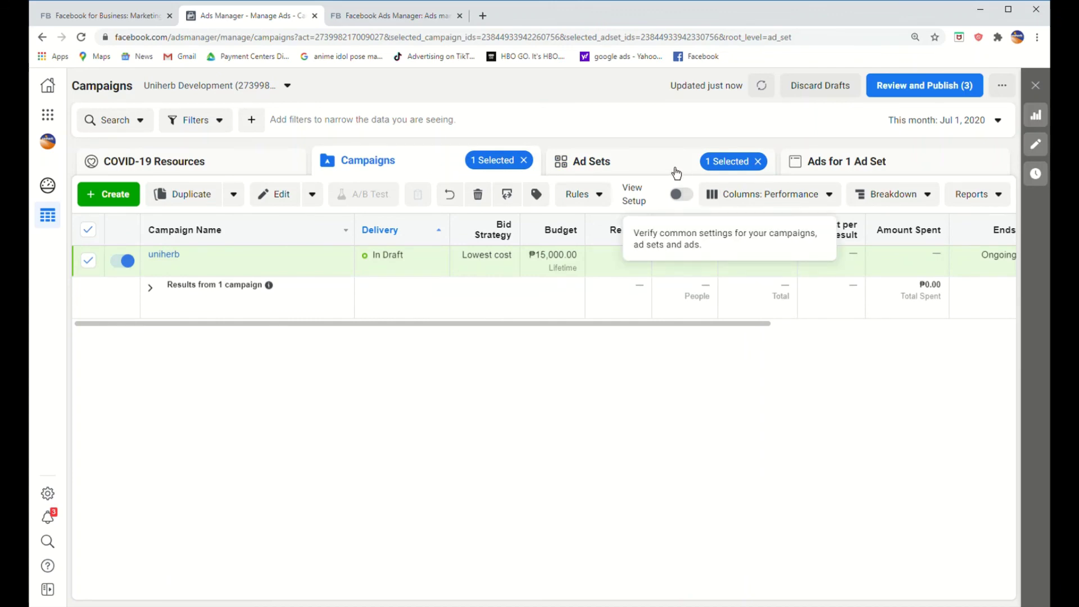